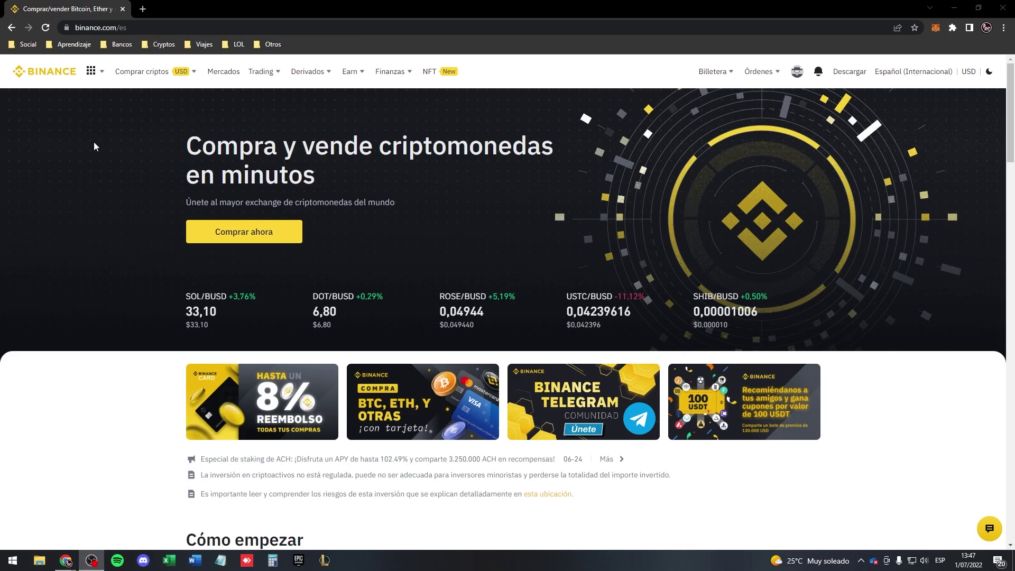
Step: Check the CEX.IO finance page and open the Fiat y Spot account of the Binance wallet
{"action": "key", "text": "alt+Tab"}
{"action": "mouse_move", "coordinate": [258, 97]}
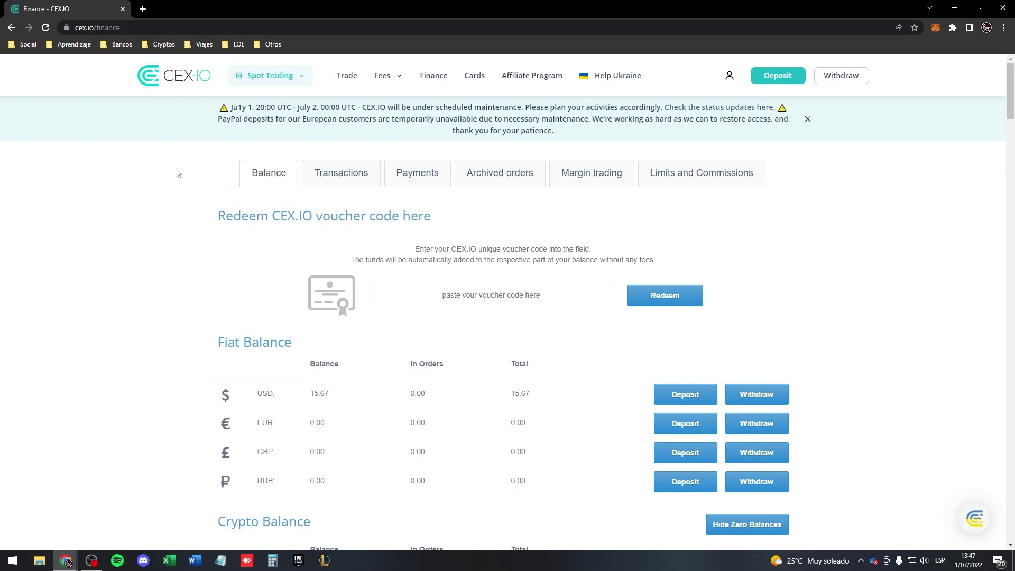
{"action": "key", "text": "alt+Tab"}
{"action": "mouse_move", "coordinate": [721, 80]}
{"action": "left_click", "coordinate": [720, 103]}
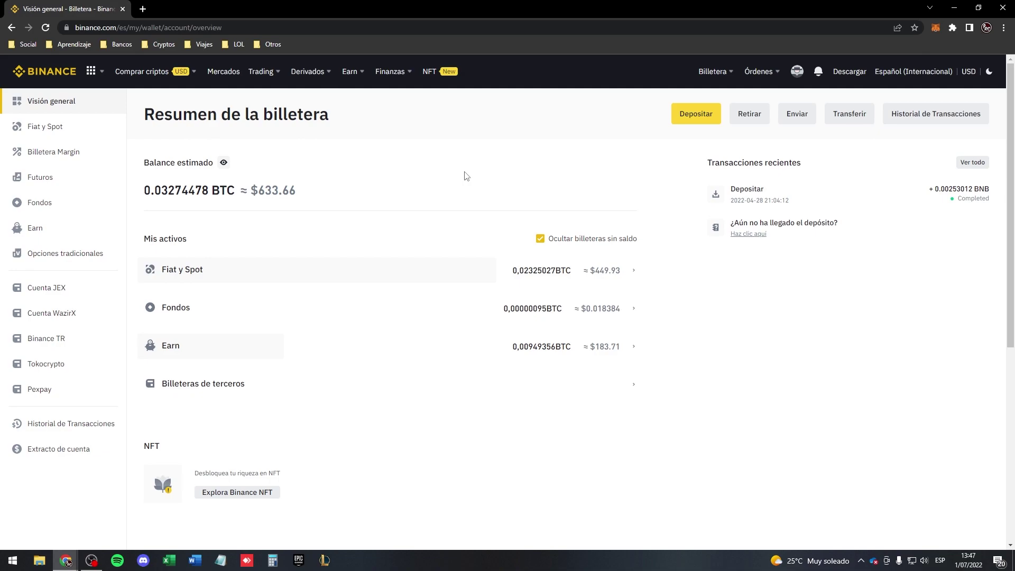
{"action": "left_click", "coordinate": [67, 133]}
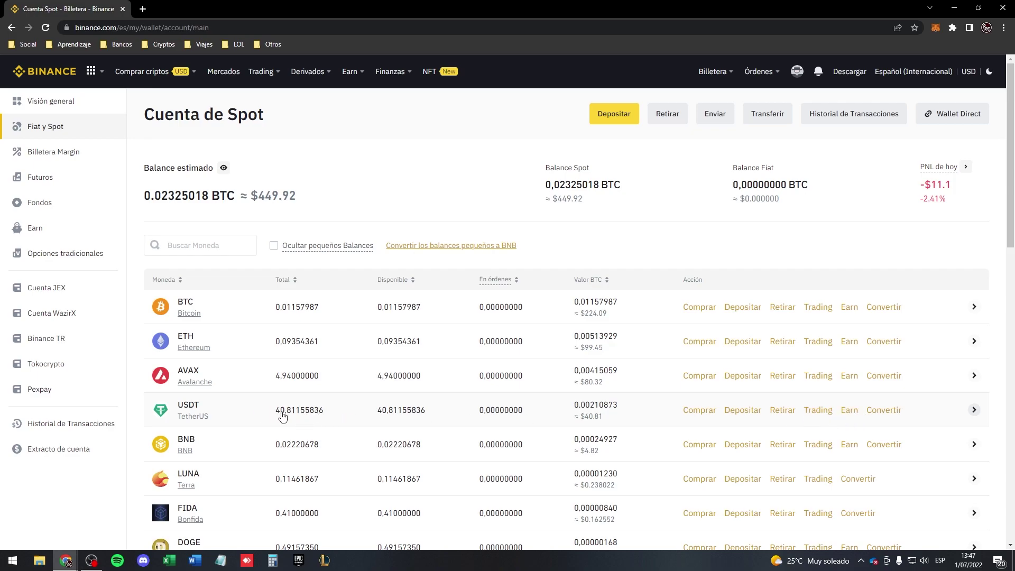
{"action": "key", "text": "alt+Tab"}
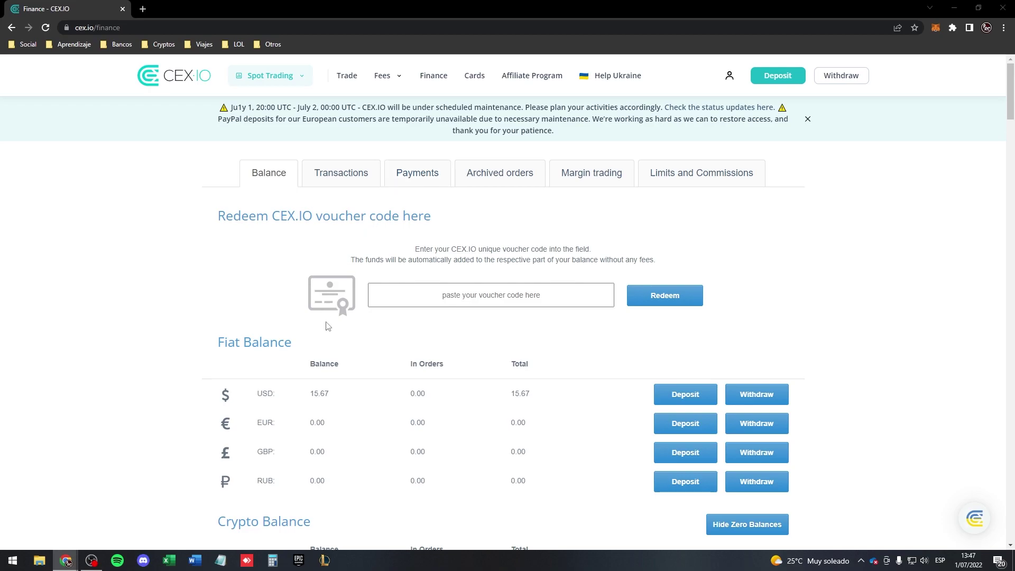
{"action": "key", "text": "alt+Tab"}
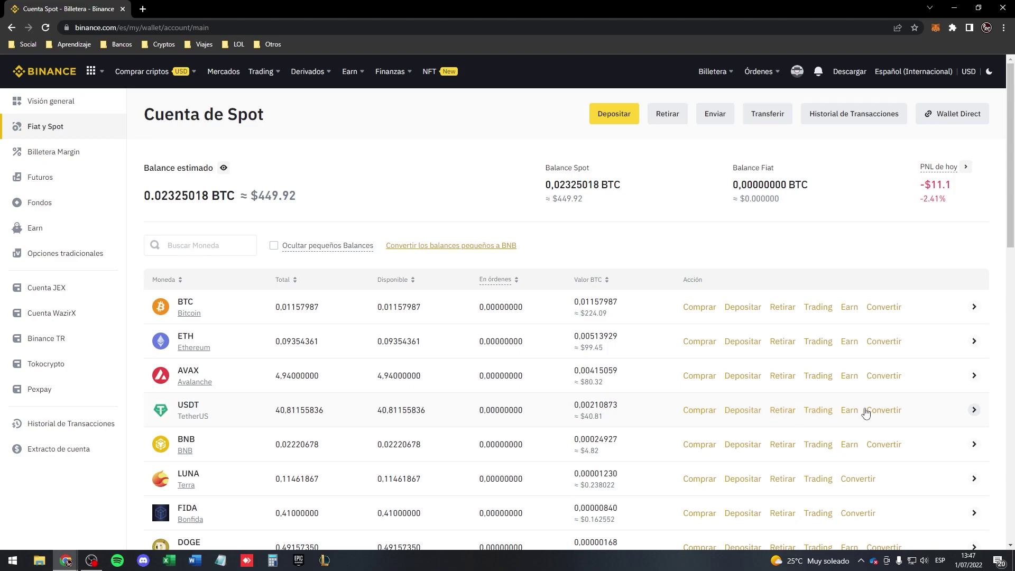
Step: Set up a market conversion of 20 USDT from the spot wallet to XLM and preview it
{"action": "left_click", "coordinate": [883, 410]}
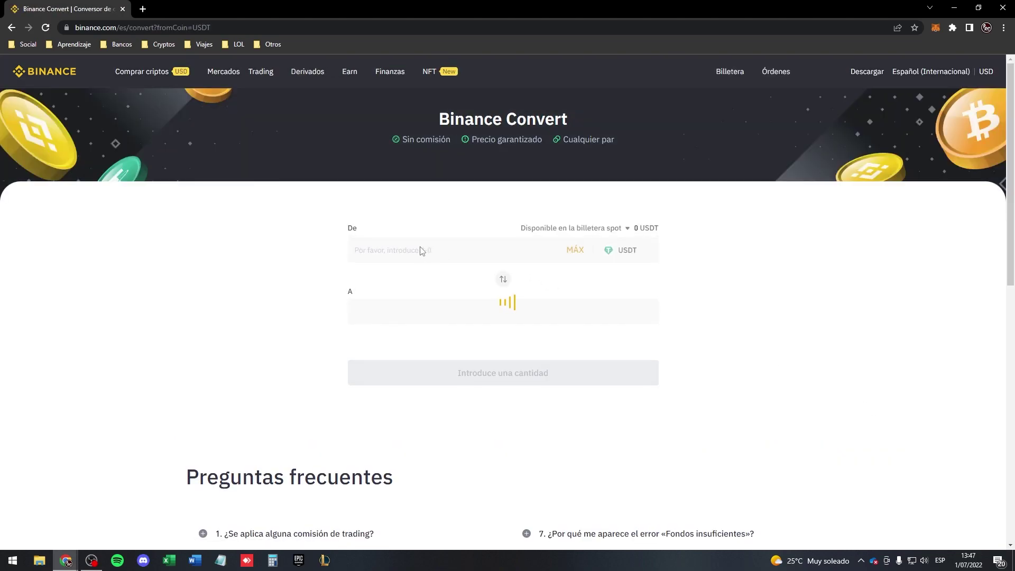
{"action": "left_click", "coordinate": [401, 302]}
{"action": "type", "text": "20"}
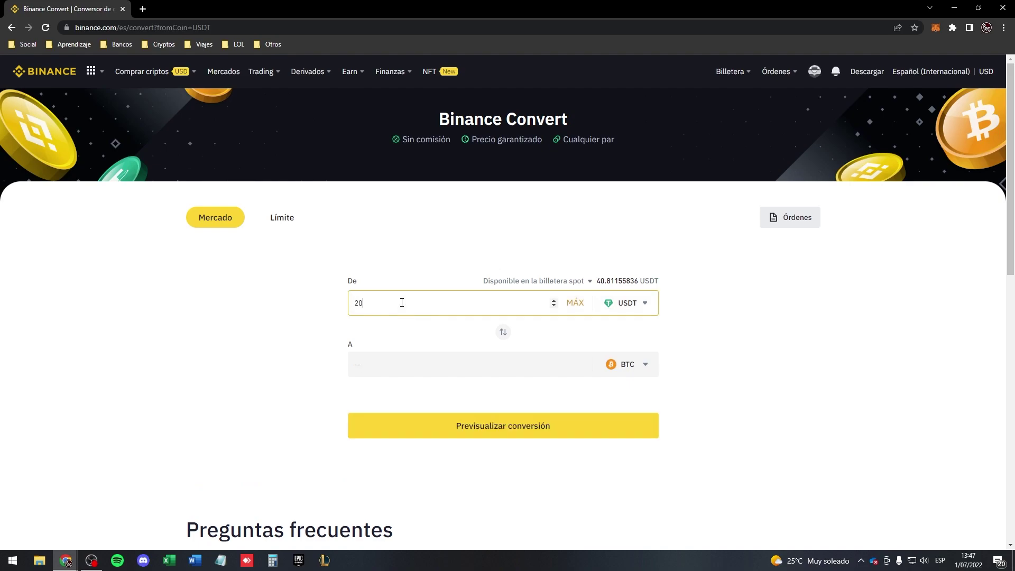
{"action": "left_click", "coordinate": [625, 372]}
{"action": "type", "text": "xl"}
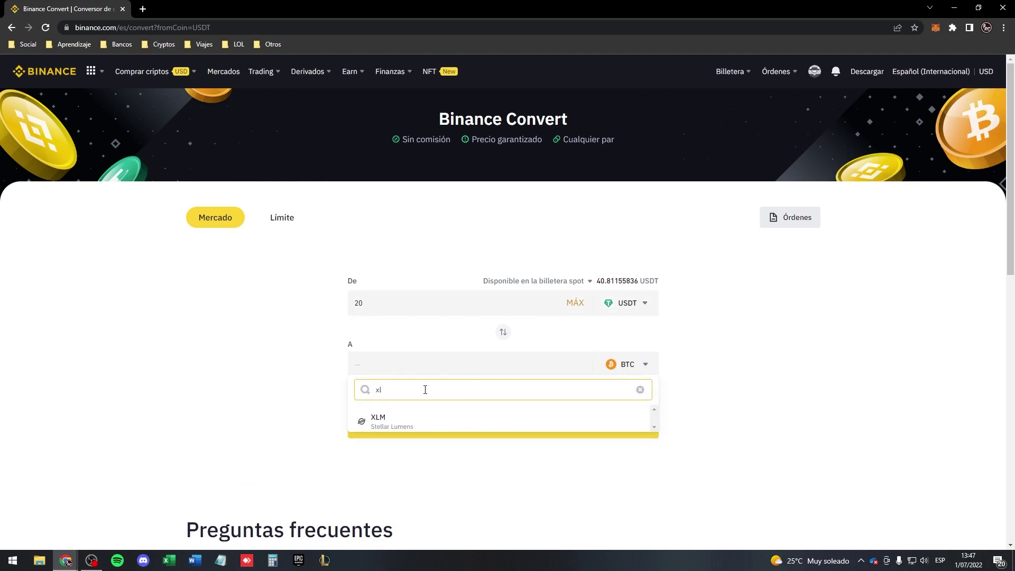
{"action": "left_click", "coordinate": [407, 420]}
{"action": "left_click", "coordinate": [424, 420]}
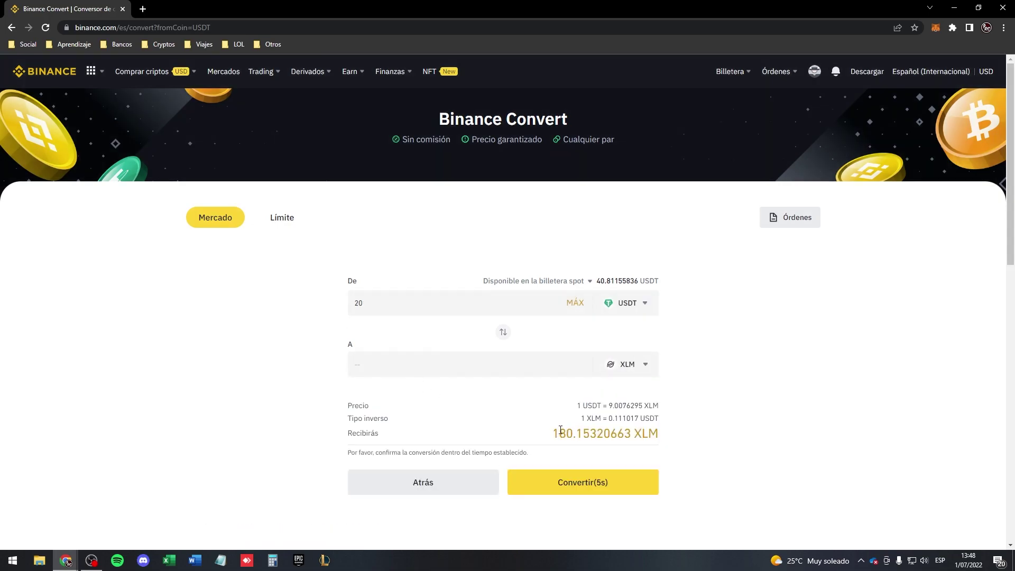
Step: Confirm the USDT to XLM conversion and return to the Fiat y Spot account to view its balances
{"action": "scroll", "coordinate": [561, 431], "scroll_direction": "down", "scroll_amount": 1}
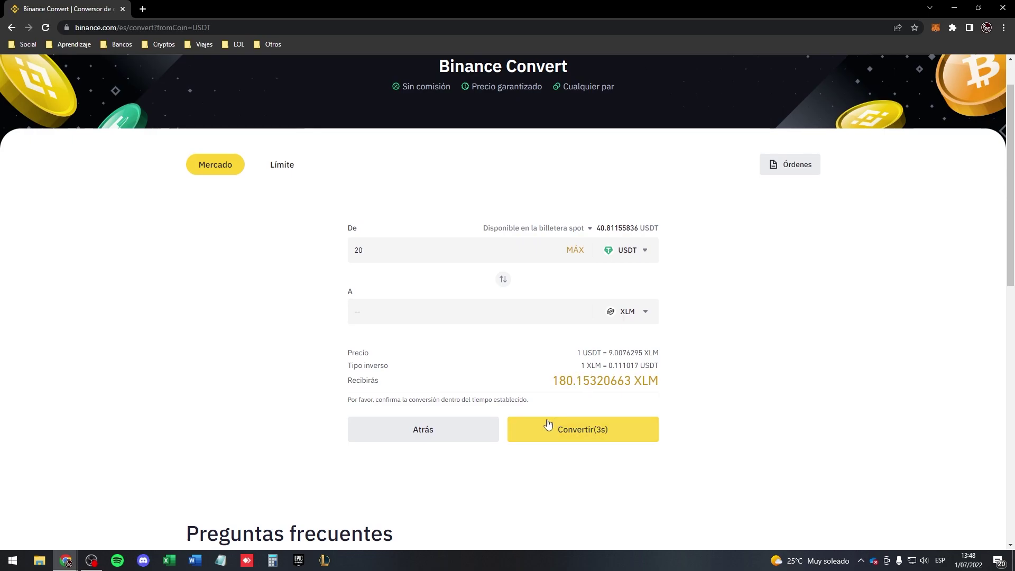
{"action": "left_click", "coordinate": [548, 423]}
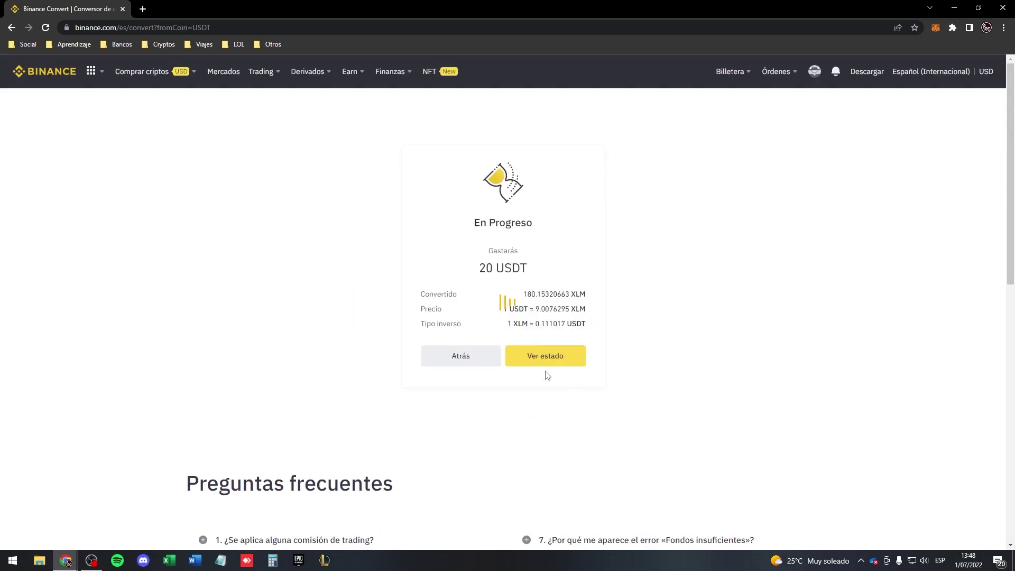
{"action": "left_click", "coordinate": [484, 357]}
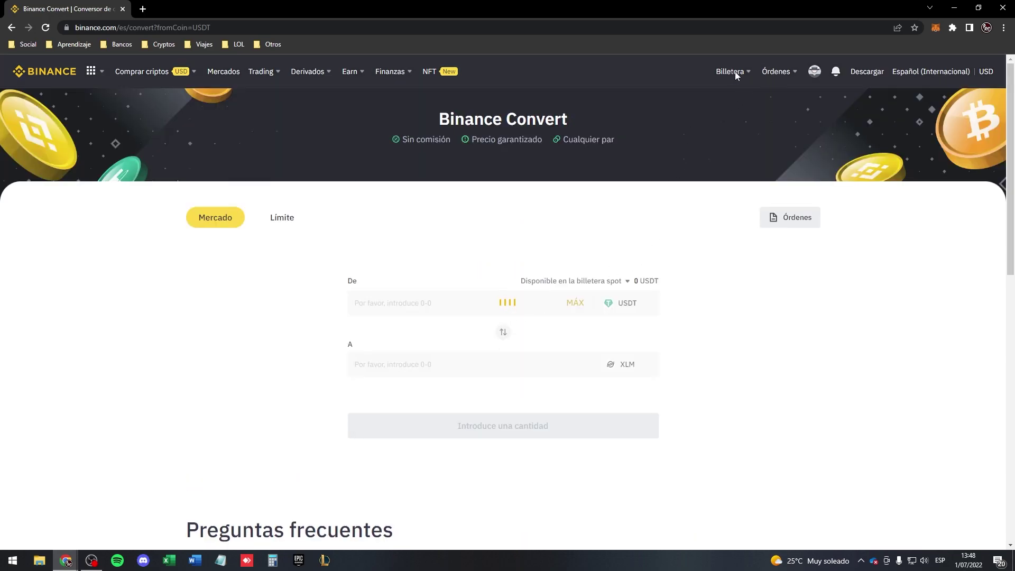
{"action": "mouse_move", "coordinate": [739, 75]}
{"action": "left_click", "coordinate": [724, 132]}
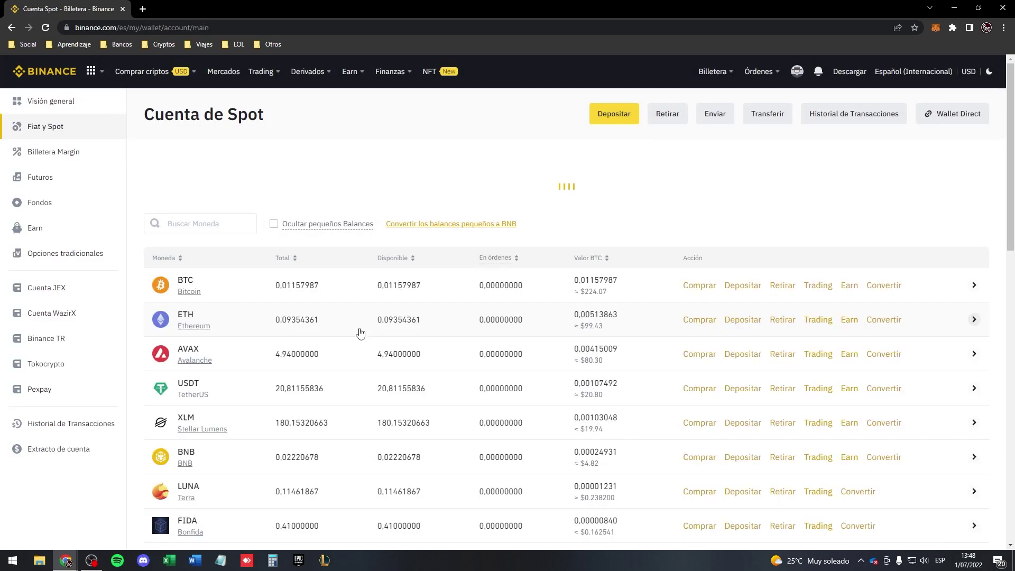
{"action": "scroll", "coordinate": [317, 402], "scroll_direction": "down", "scroll_amount": 1}
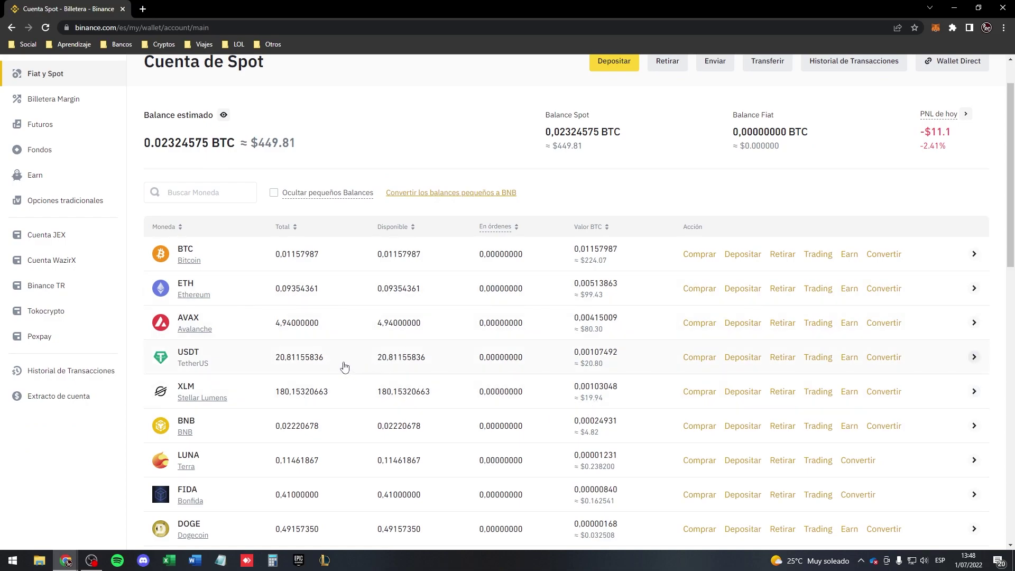
Step: Switch to CEX.IO, view the Trade page and return to the Finance page
{"action": "key", "text": "alt+Tab"}
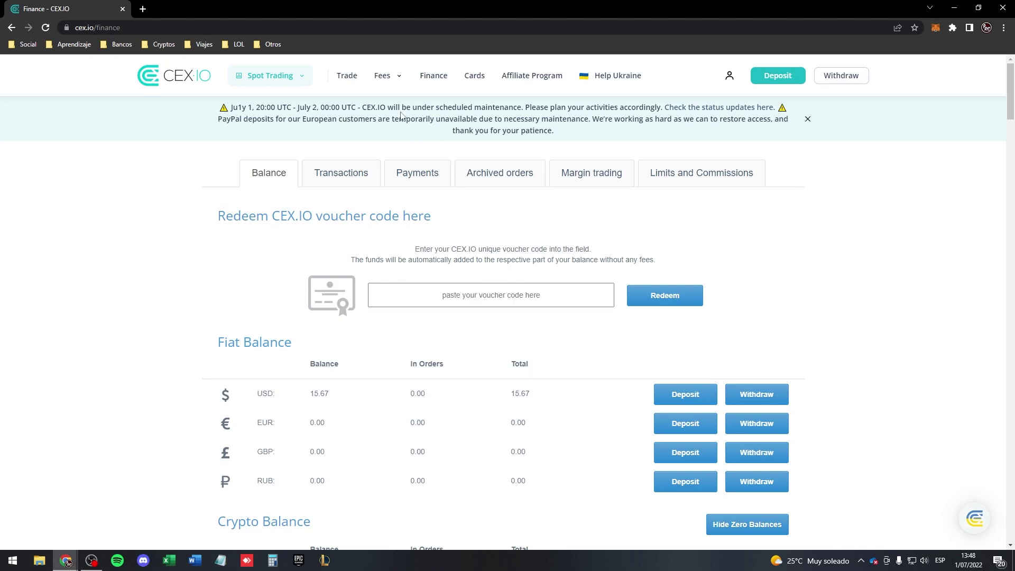
{"action": "left_click", "coordinate": [346, 76]}
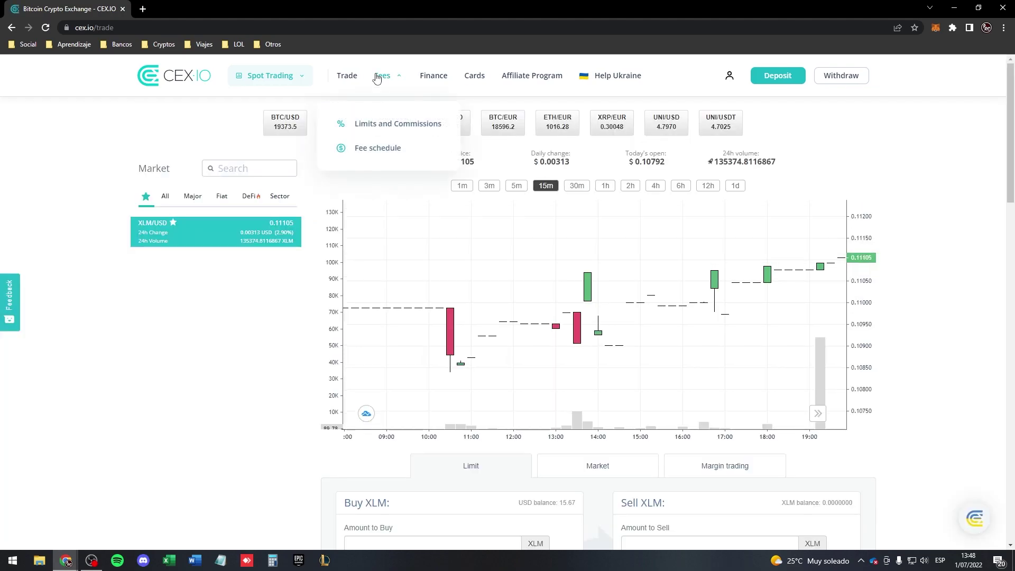
{"action": "left_click", "coordinate": [425, 84]}
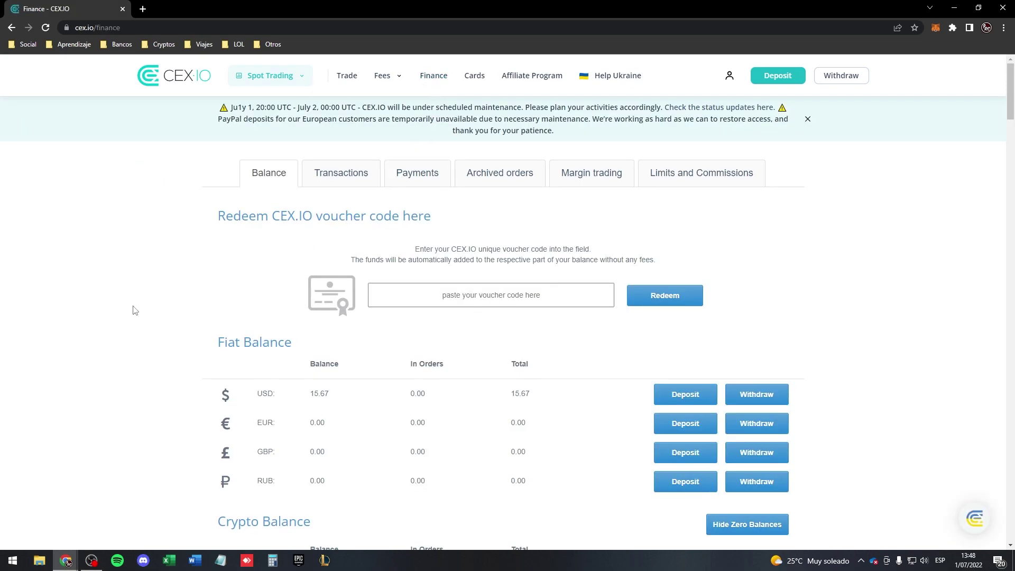
Step: Find XLM in the CEX.IO crypto balance list and open its Stellar deposit page
{"action": "scroll", "coordinate": [185, 312], "scroll_direction": "down", "scroll_amount": 3}
{"action": "scroll", "coordinate": [191, 314], "scroll_direction": "up", "scroll_amount": 1}
{"action": "scroll", "coordinate": [204, 315], "scroll_direction": "down", "scroll_amount": 1}
{"action": "scroll", "coordinate": [198, 380], "scroll_direction": "down", "scroll_amount": 3}
{"action": "key", "text": "ctrl+f"}
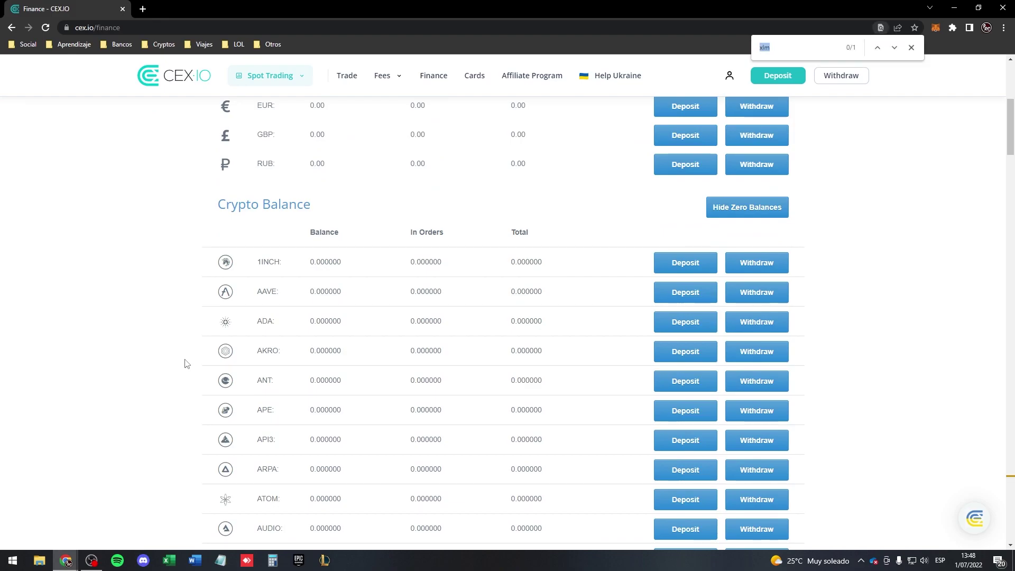
{"action": "type", "text": "xl"}
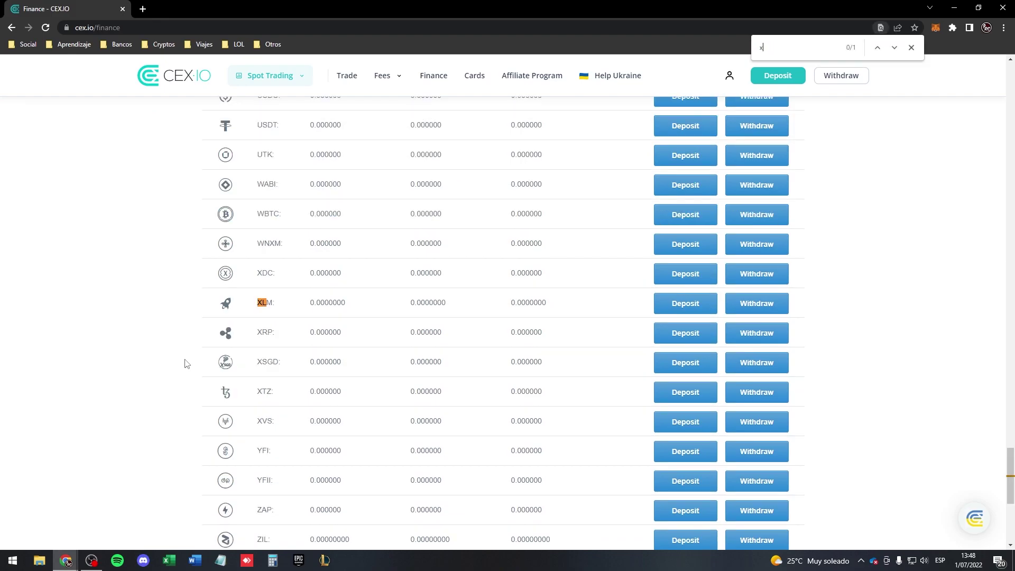
{"action": "type", "text": "lm"}
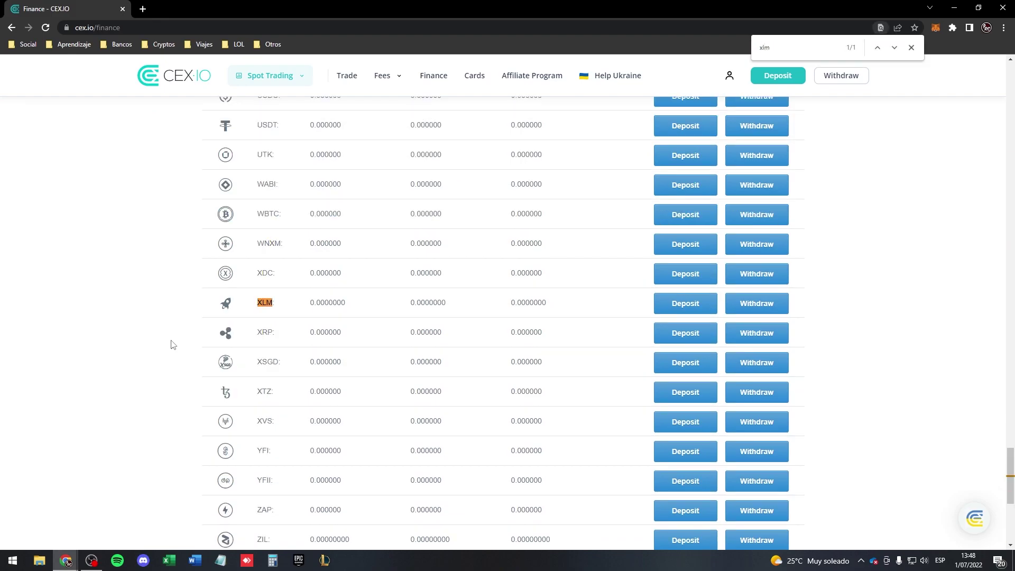
{"action": "left_click", "coordinate": [664, 312]}
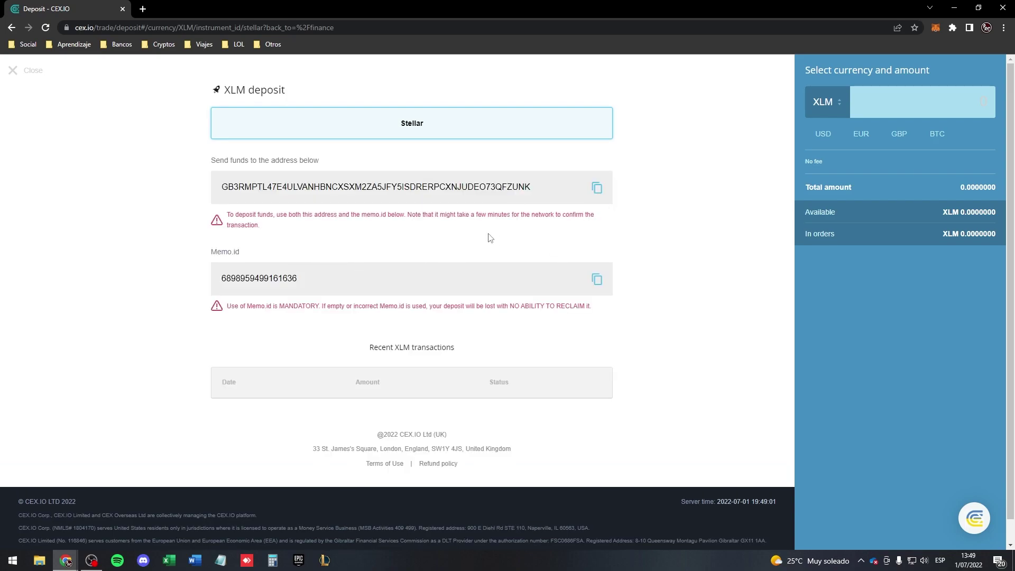
Step: Switch to Binance and open the XLM withdrawal form from the spot account, backing out of the one-step withdrawals setup
{"action": "key", "text": "alt+Tab"}
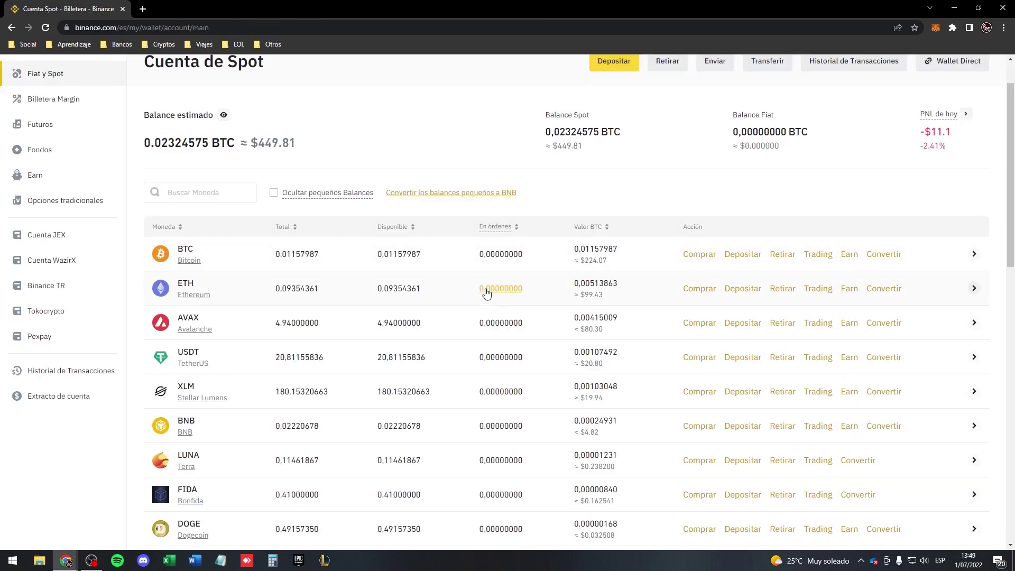
{"action": "left_click", "coordinate": [782, 391]}
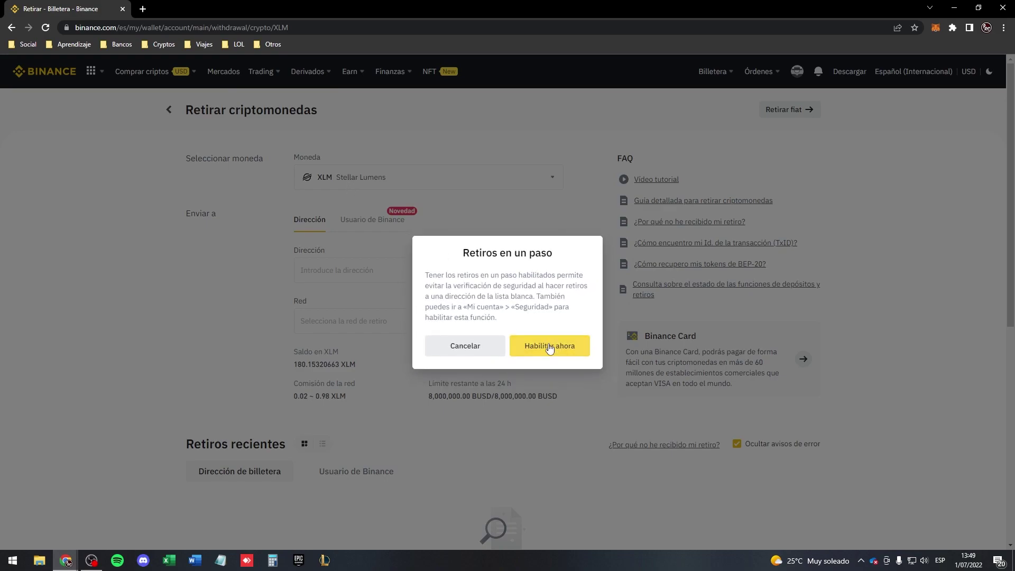
{"action": "left_click", "coordinate": [550, 347]}
{"action": "key", "text": "alt+Left"}
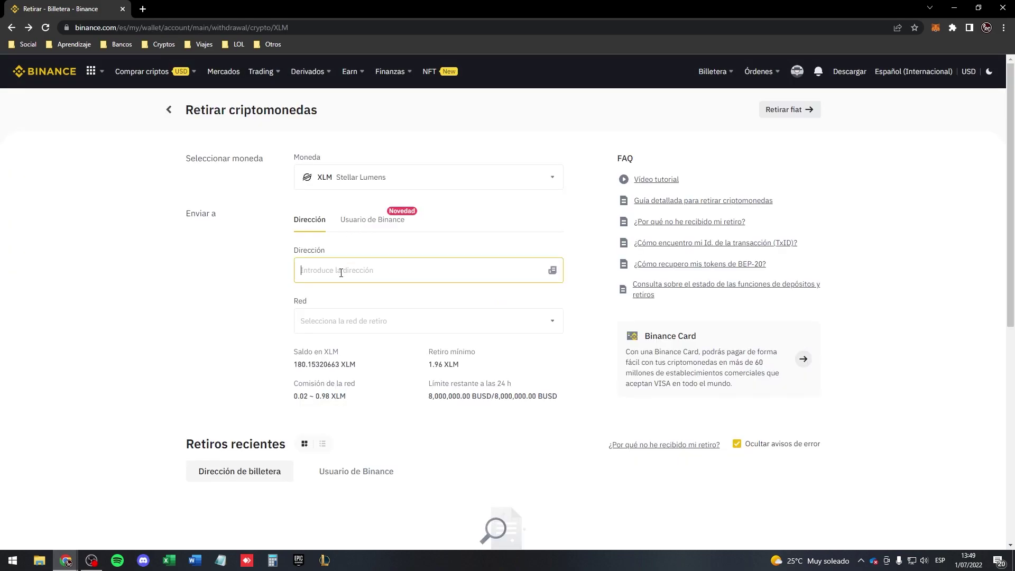
Step: Copy the XLM deposit address from CEX.IO into the Binance withdrawal address and choose the XLM Stellar Lumens network
{"action": "key", "text": "alt+Tab"}
{"action": "left_click", "coordinate": [597, 189]}
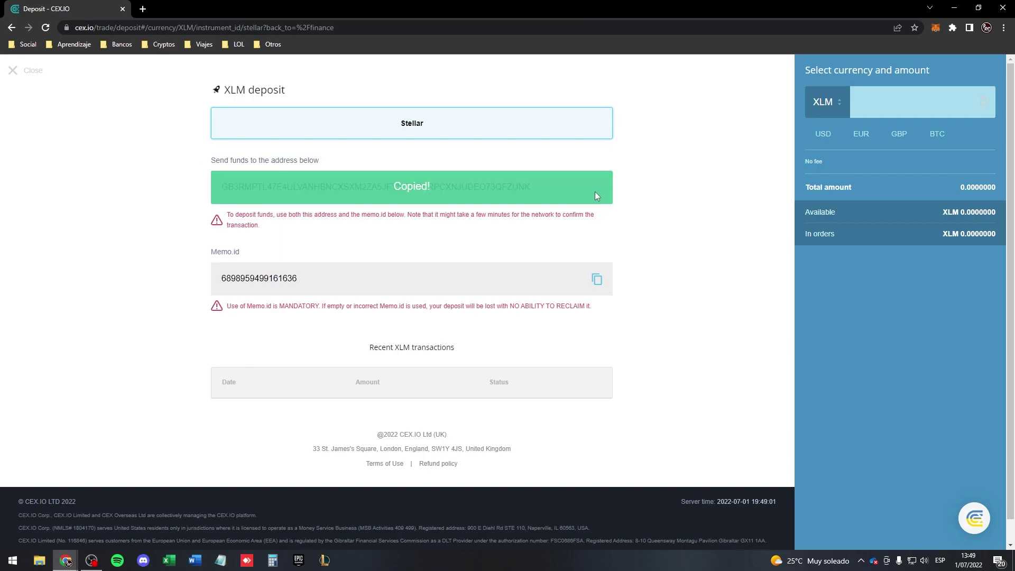
{"action": "key", "text": "alt+Tab"}
{"action": "key", "text": "ctrl+v"}
{"action": "left_click", "coordinate": [489, 361]}
{"action": "left_click", "coordinate": [405, 322]}
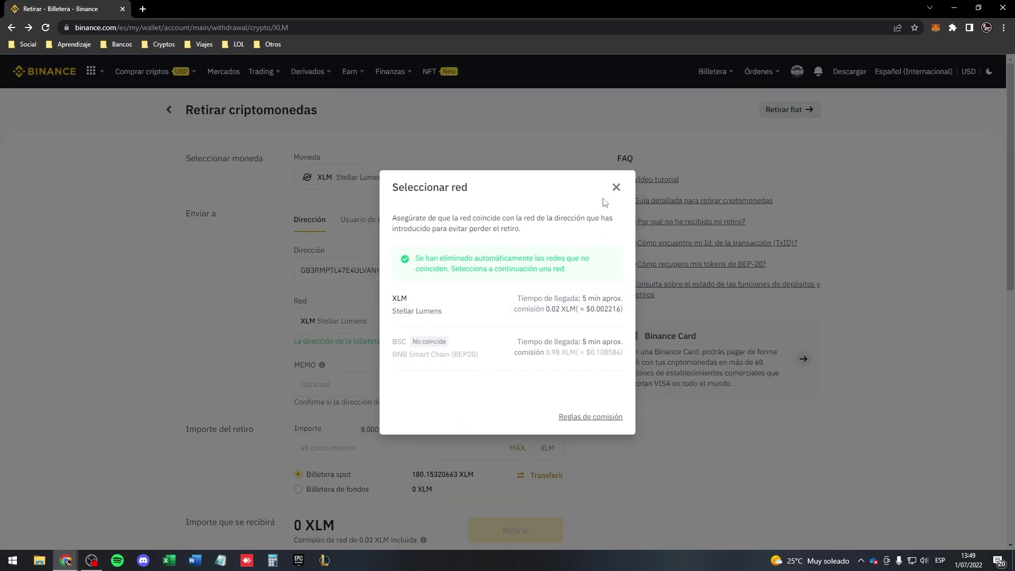
{"action": "left_click", "coordinate": [466, 294]}
Step: Copy the Memo.id from the CEX.IO deposit page into the MEMO of the Binance withdrawal
{"action": "key", "text": "alt+Tab"}
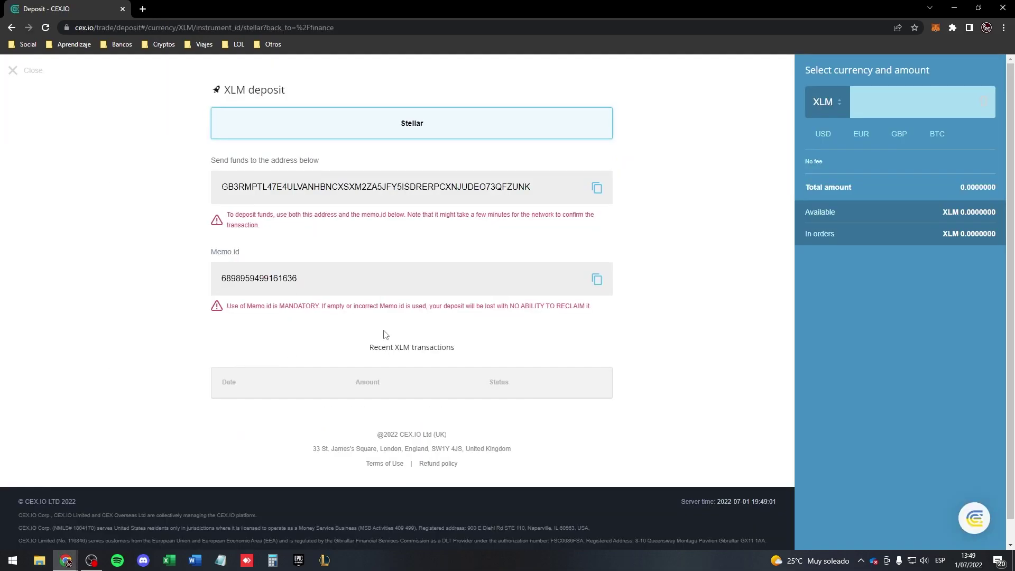
{"action": "left_click", "coordinate": [591, 283]}
{"action": "key", "text": "alt+Tab"}
{"action": "left_click", "coordinate": [379, 383]}
{"action": "key", "text": "ctrl+v"}
{"action": "left_click", "coordinate": [236, 352]}
Step: Set the withdrawal amount to the maximum of 180.1532066 XLM from the spot wallet and review the form
{"action": "scroll", "coordinate": [250, 353], "scroll_direction": "down", "scroll_amount": 1}
{"action": "left_click", "coordinate": [350, 393]}
{"action": "left_click", "coordinate": [517, 396]}
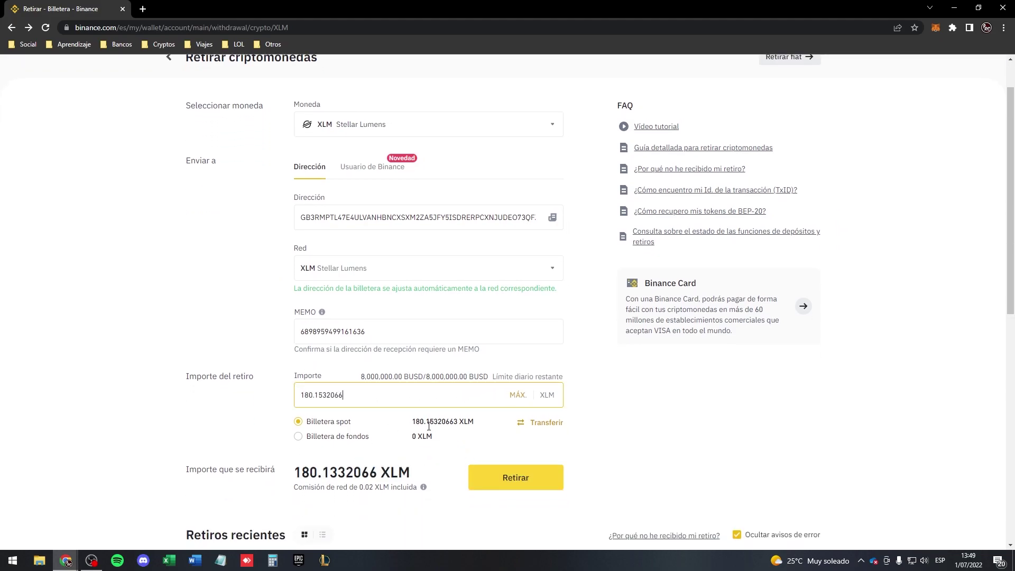
{"action": "scroll", "coordinate": [254, 370], "scroll_direction": "up", "scroll_amount": 1}
{"action": "scroll", "coordinate": [265, 290], "scroll_direction": "down", "scroll_amount": 4}
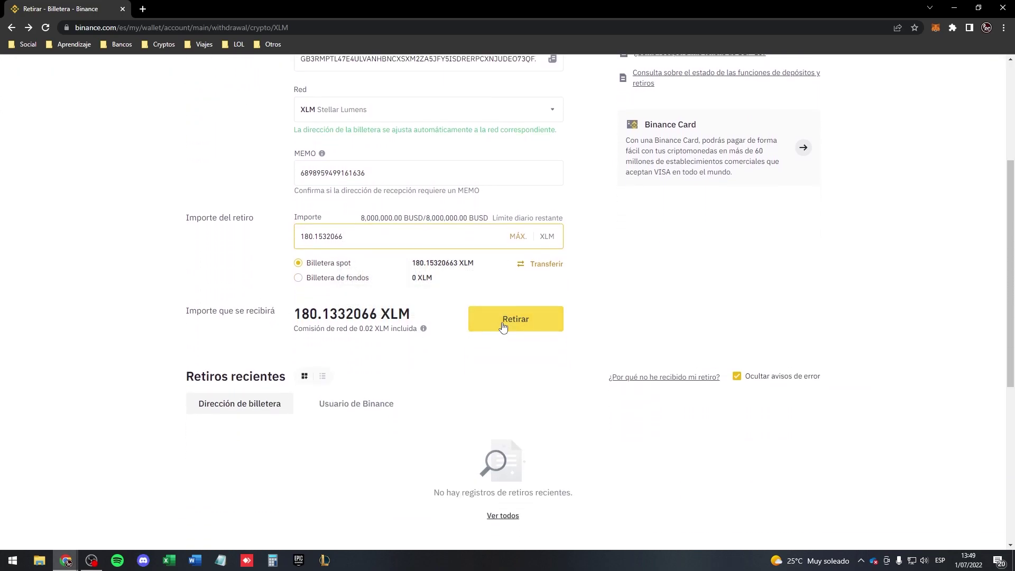
Step: Submit the XLM withdrawal, continue past the risk warning and confirm the transaction details
{"action": "left_click", "coordinate": [503, 326]}
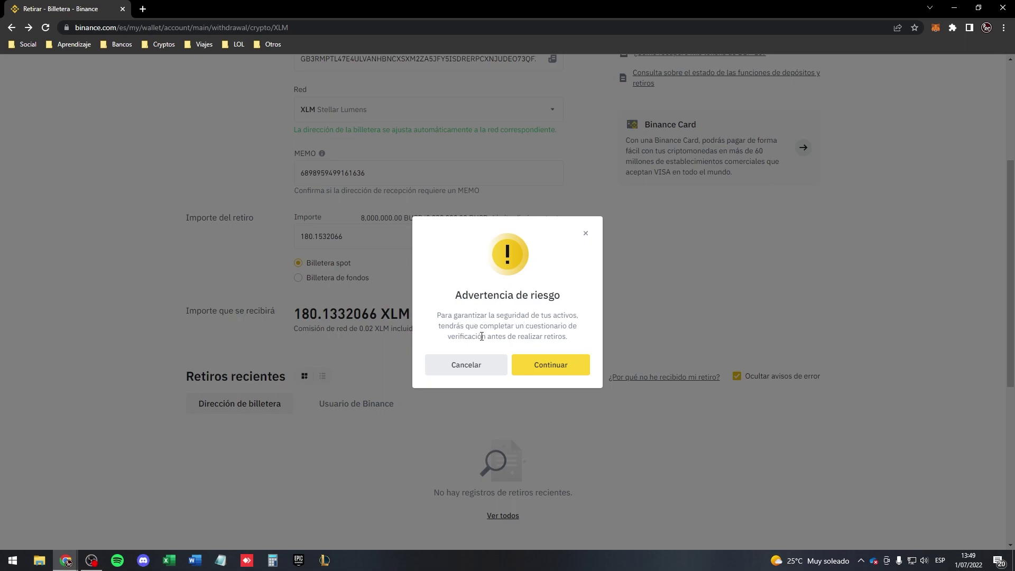
{"action": "left_click", "coordinate": [536, 364]}
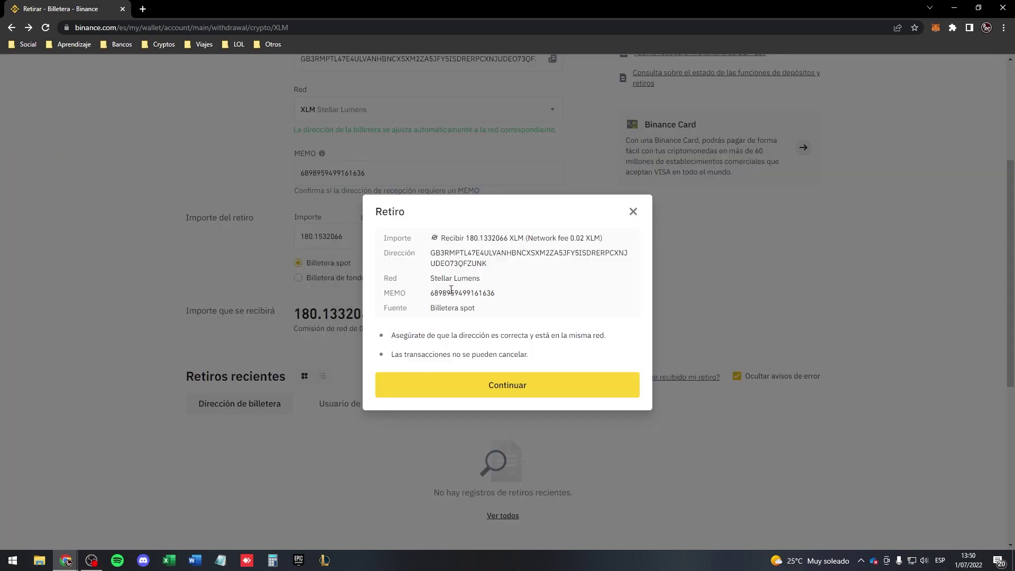
{"action": "left_click", "coordinate": [435, 381]}
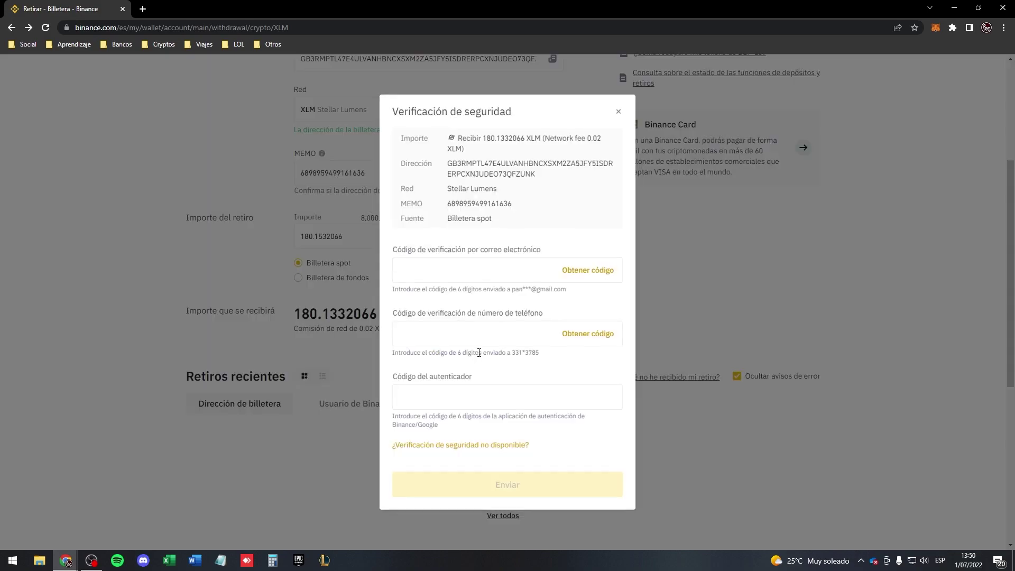
Step: Request the e-mail verification code and enter it to complete the withdrawal's security verification
{"action": "left_click", "coordinate": [463, 274]}
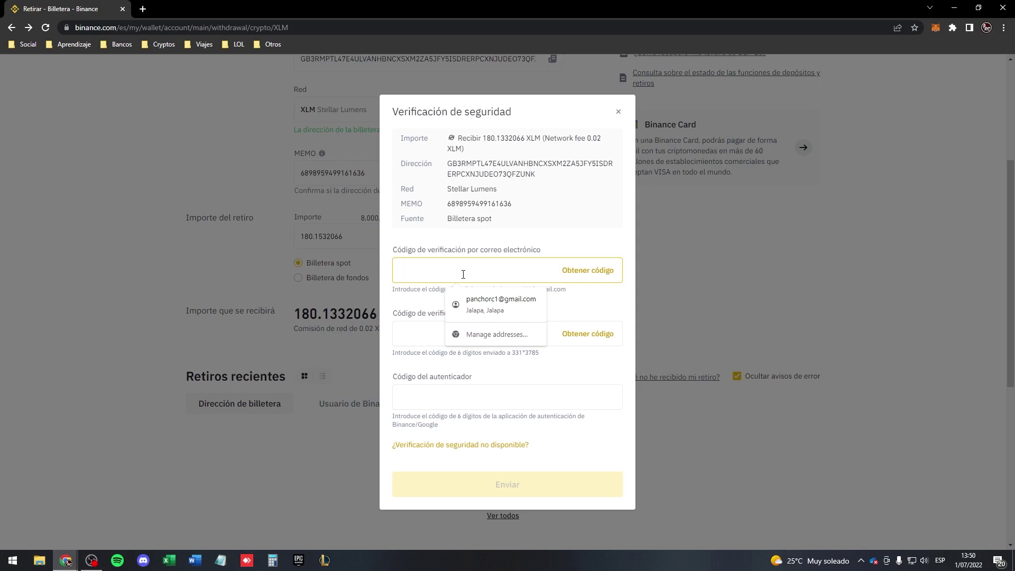
{"action": "left_click", "coordinate": [567, 273]}
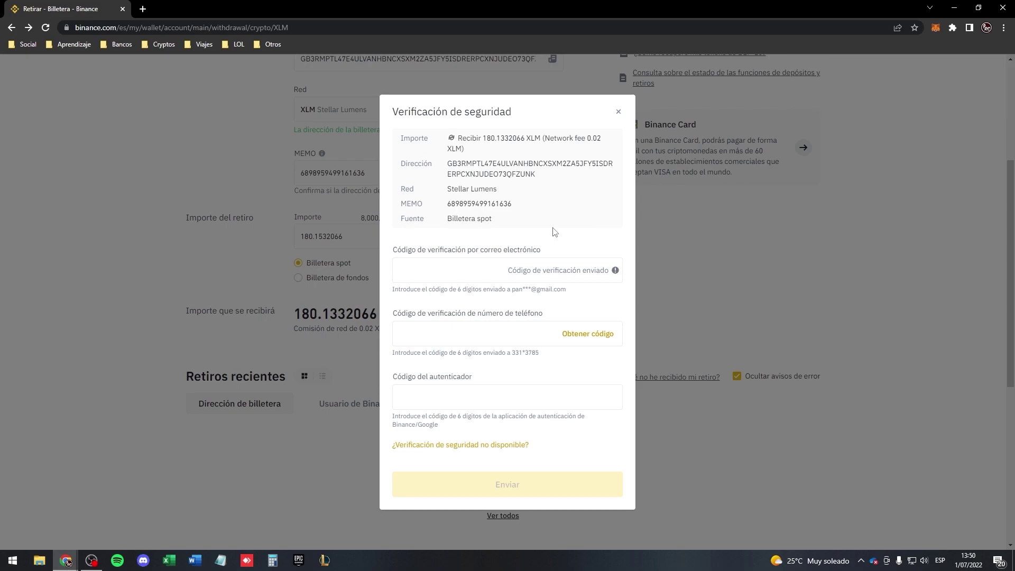
{"action": "key", "text": "ctrl+v"}
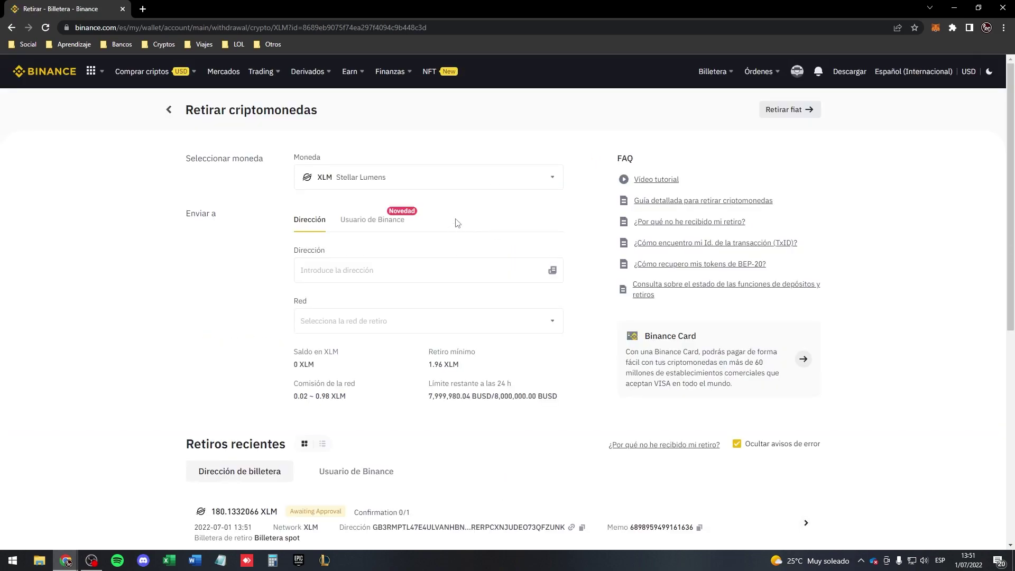
Step: Check the status of the recent XLM withdrawal on Binance and switch to CEX.IO to look for the deposit
{"action": "scroll", "coordinate": [438, 265], "scroll_direction": "down", "scroll_amount": 2}
{"action": "mouse_move", "coordinate": [337, 413]}
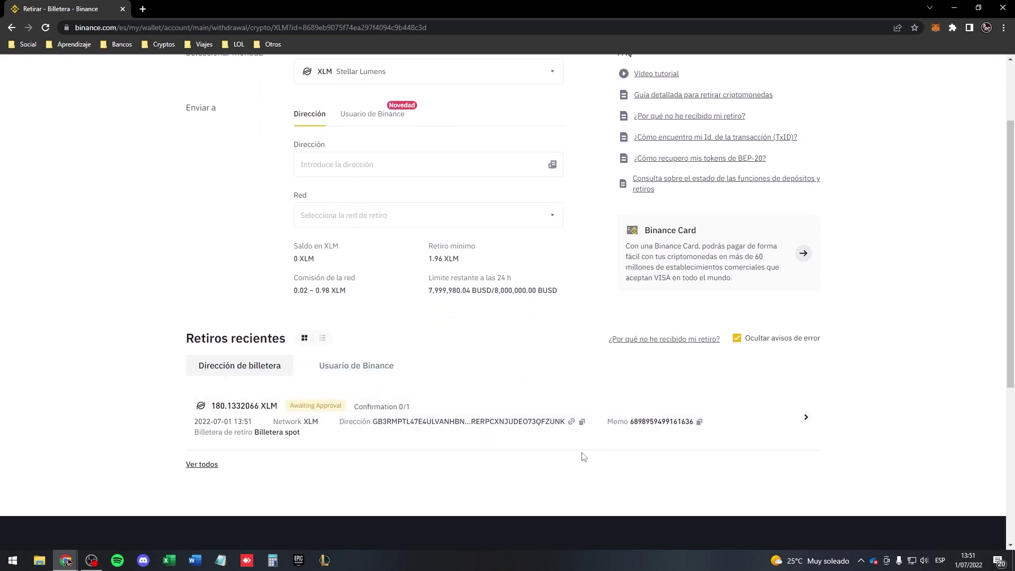
{"action": "key", "text": "alt+Tab"}
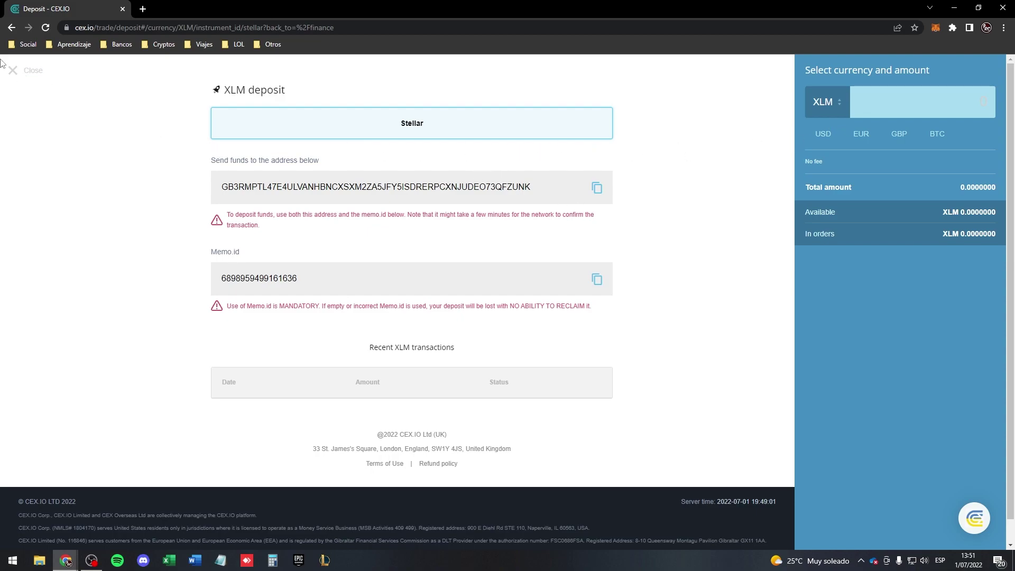
{"action": "key", "text": "alt+Tab"}
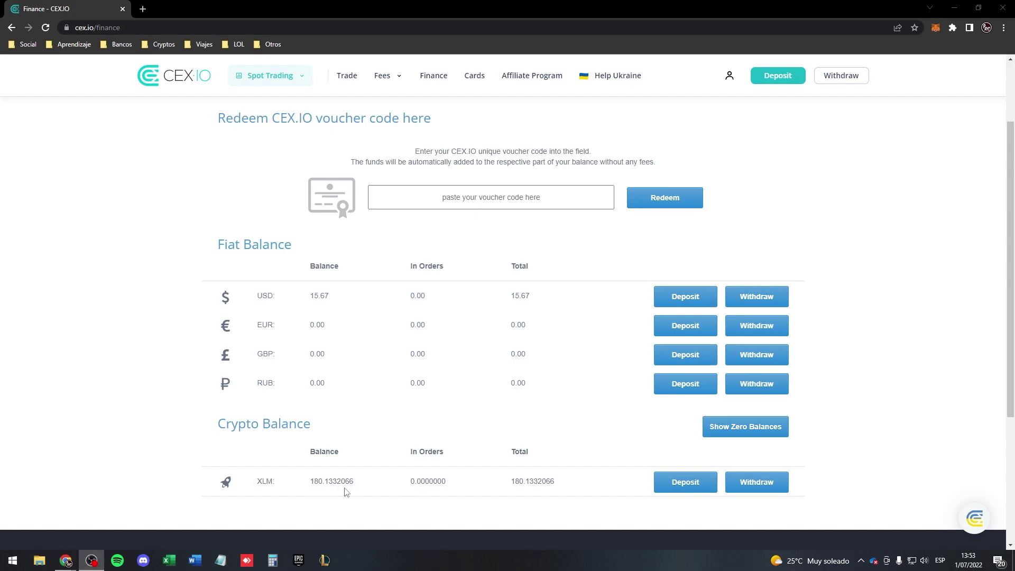
Step: Check the XLM crypto balance and the USD fiat balance on the CEX.IO finance page
{"action": "left_click_drag", "start_coordinate": [312, 482], "coordinate": [379, 483]}
{"action": "left_click", "coordinate": [374, 484]}
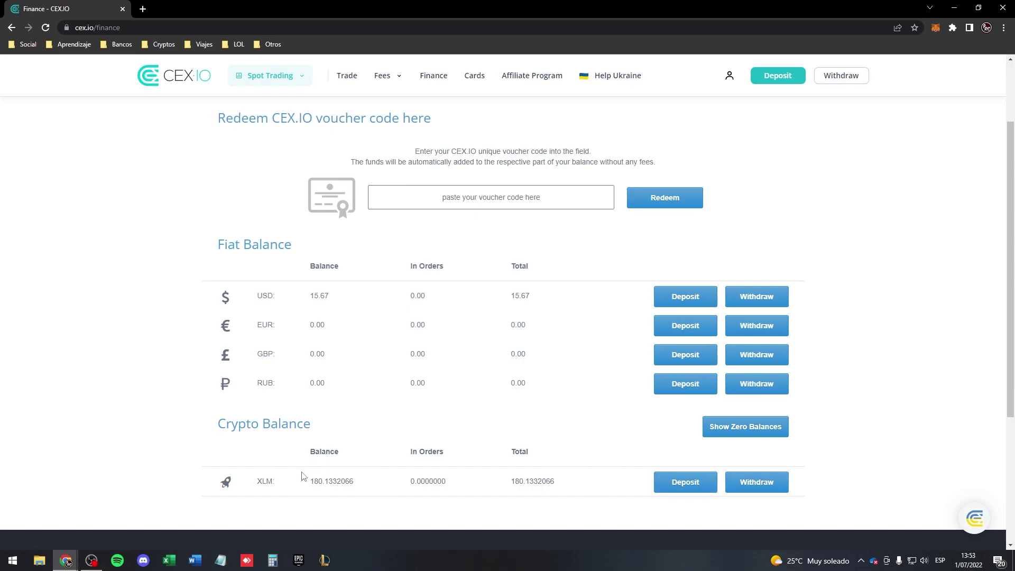
{"action": "left_click_drag", "start_coordinate": [312, 295], "coordinate": [340, 296]}
{"action": "left_click", "coordinate": [328, 267]}
Step: Go to CEX.IO spot trading, search the markets for "xlm" and open the XLM/USD pair
{"action": "left_click", "coordinate": [347, 76]}
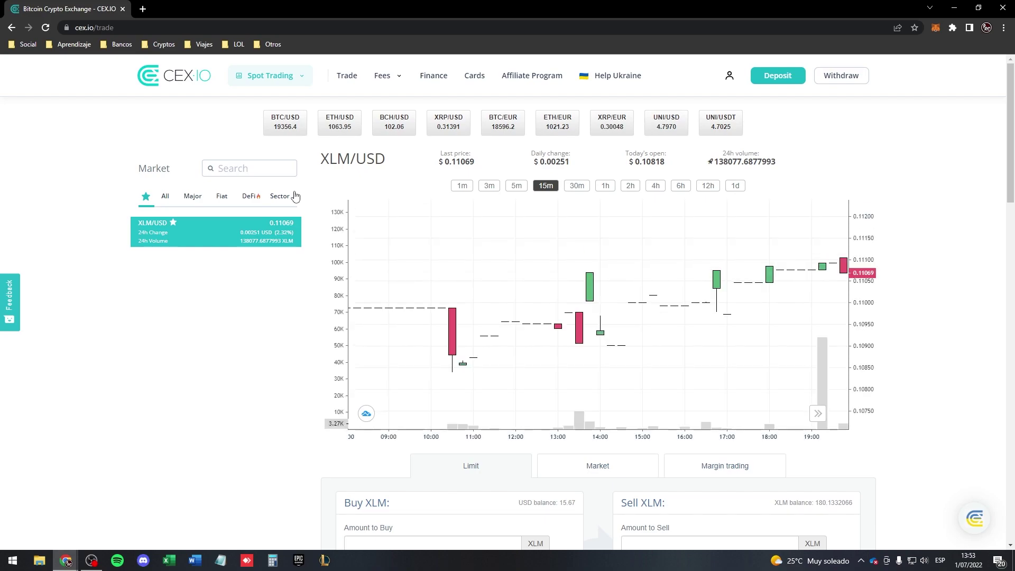
{"action": "left_click", "coordinate": [229, 168]}
{"action": "type", "text": "xlm"}
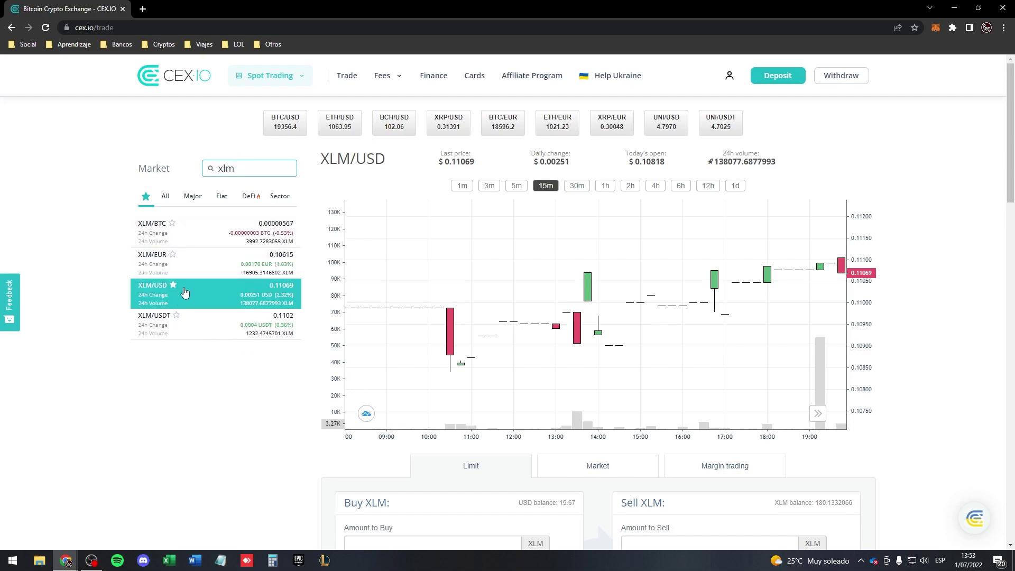
{"action": "left_click", "coordinate": [180, 304]}
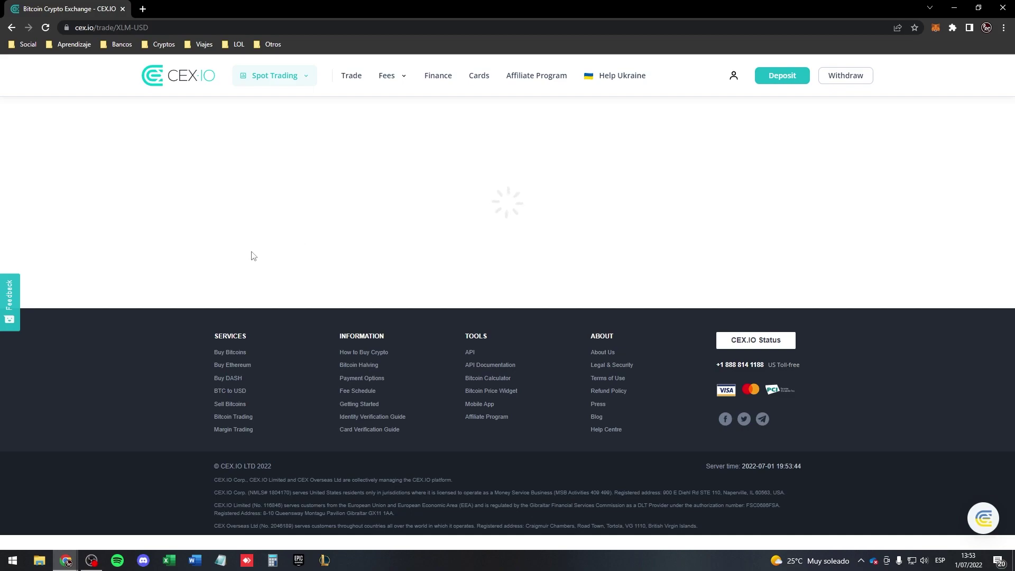
Step: Prepare a limit order selling the full balance of 180.1332066 XLM at 0.11075 USD and submit it for confirmation
{"action": "scroll", "coordinate": [365, 391], "scroll_direction": "down", "scroll_amount": 4}
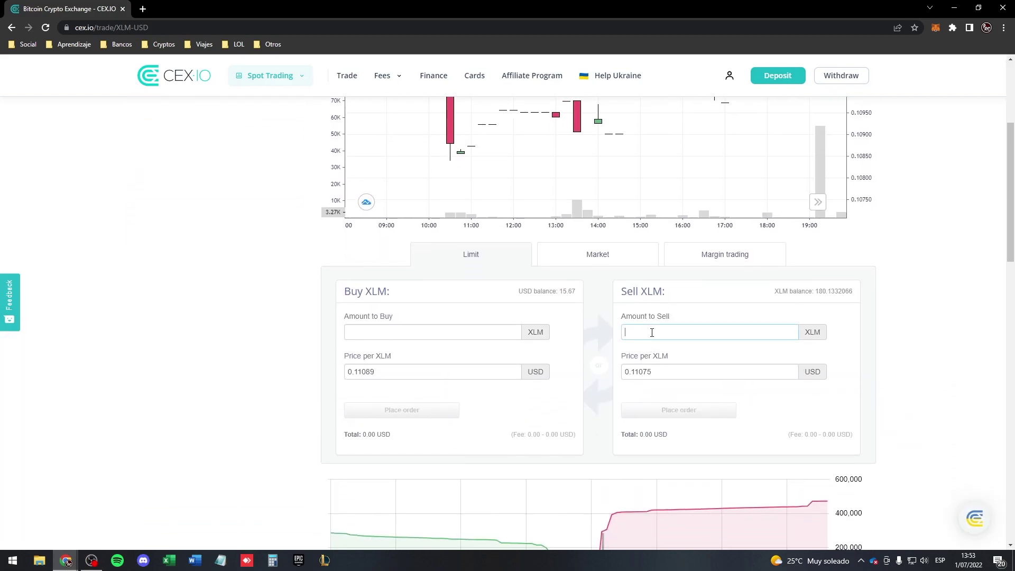
{"action": "left_click", "coordinate": [818, 292]}
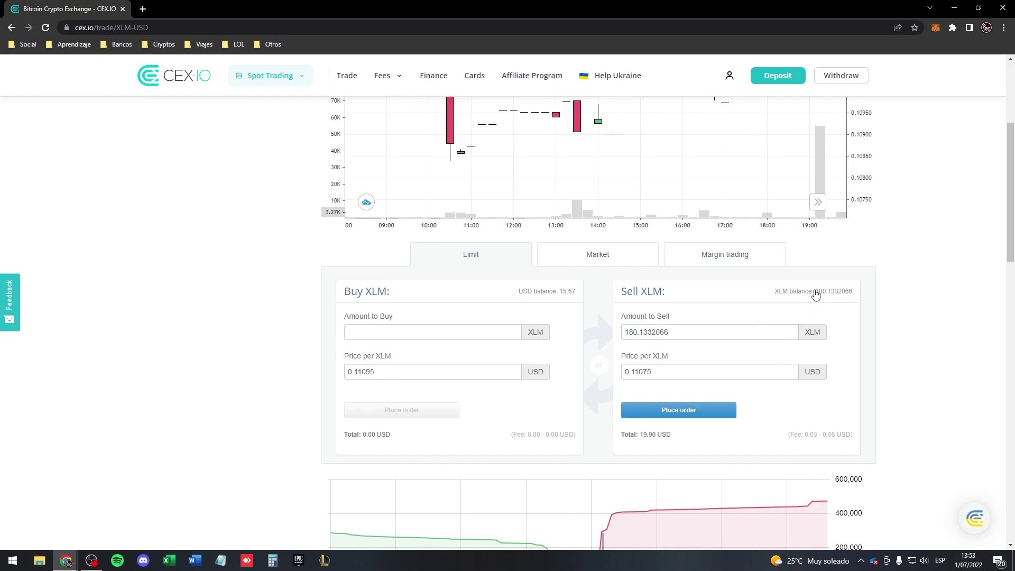
{"action": "left_click_drag", "start_coordinate": [642, 435], "coordinate": [681, 439]}
{"action": "left_click", "coordinate": [665, 412]}
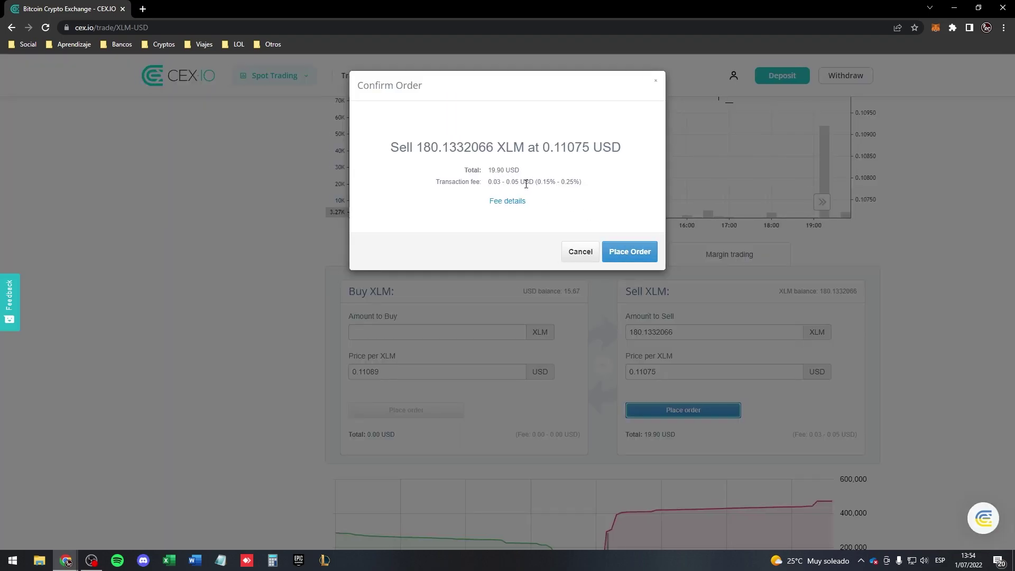
Step: Look at the trading fee details, close them and confirm the XLM sell order
{"action": "left_click", "coordinate": [507, 202]}
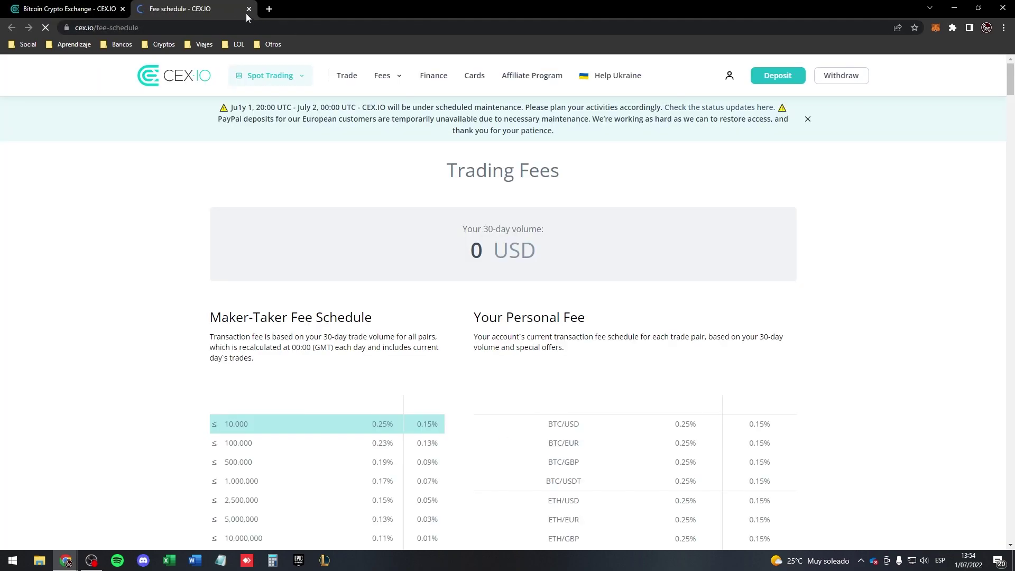
{"action": "left_click", "coordinate": [246, 9]}
{"action": "left_click", "coordinate": [630, 251]}
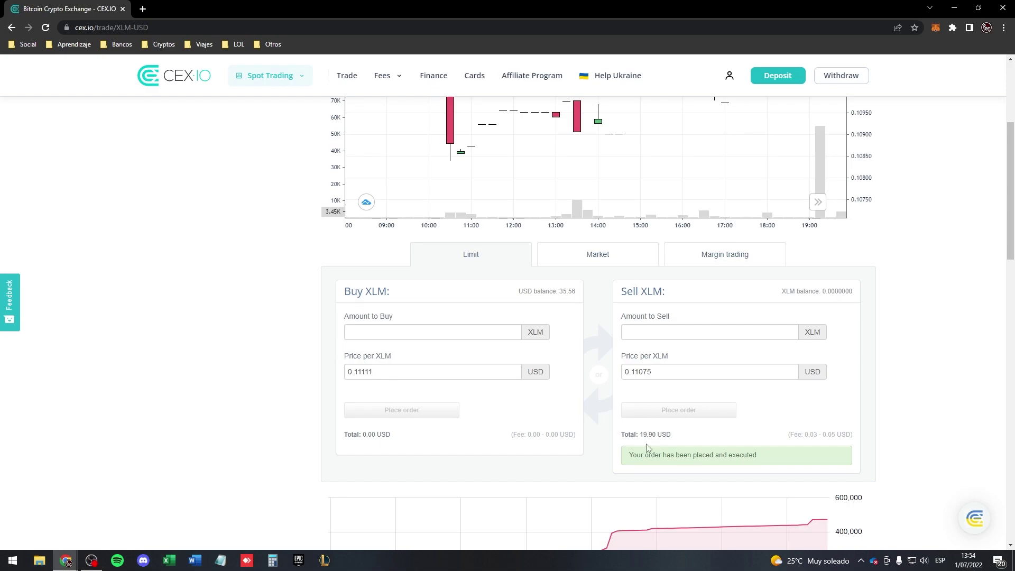
Step: Return to the CEX.IO finance page and check the USD balance after the sale
{"action": "scroll", "coordinate": [648, 435], "scroll_direction": "up", "scroll_amount": 4}
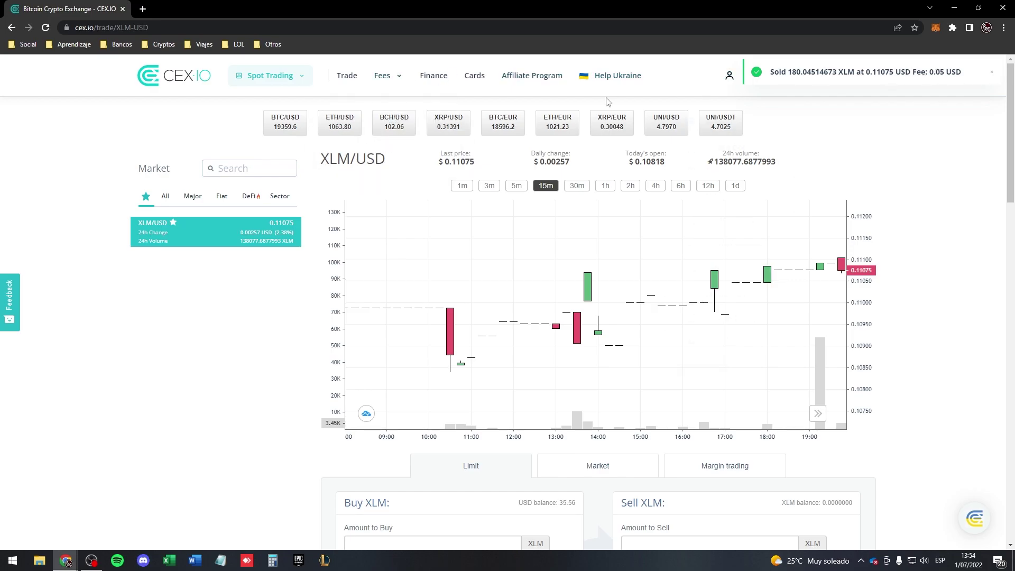
{"action": "left_click", "coordinate": [435, 77]}
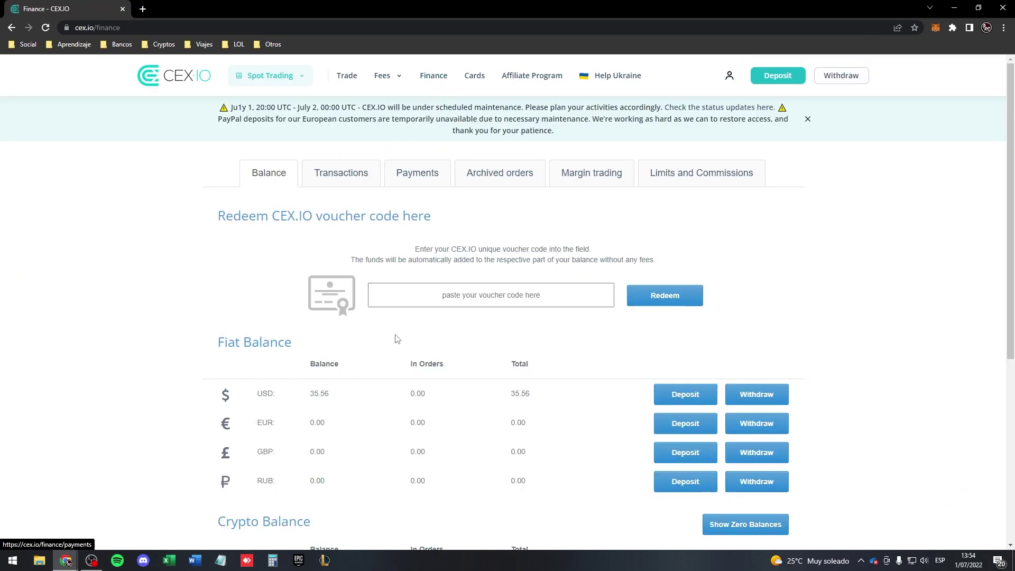
{"action": "double_click", "coordinate": [311, 395]}
{"action": "left_click", "coordinate": [329, 395]}
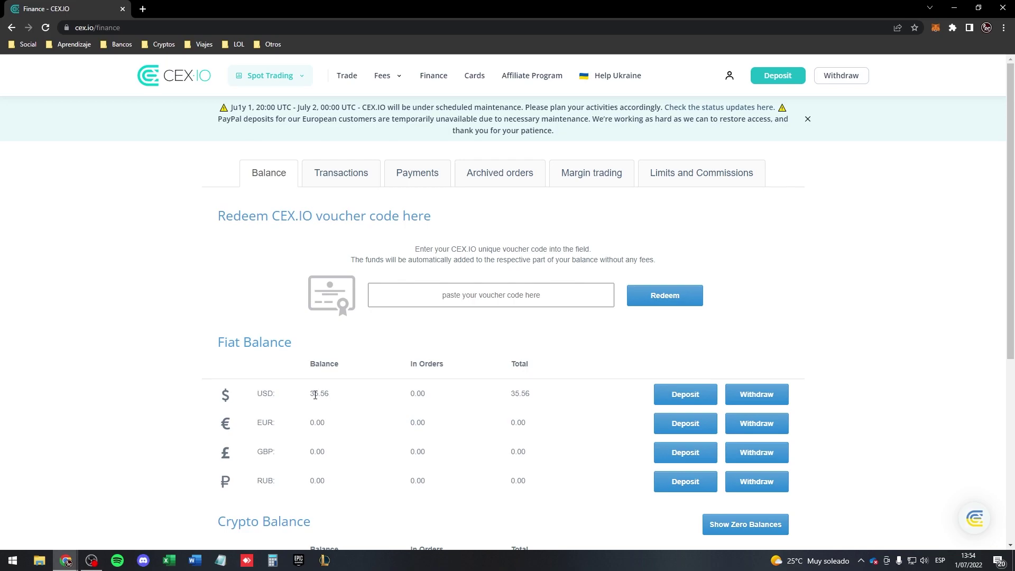
{"action": "left_click_drag", "start_coordinate": [311, 395], "coordinate": [331, 395]}
{"action": "left_click", "coordinate": [357, 403]}
Step: Open the USD withdrawal, look through the bank transfer, Skrill and Epay methods, and choose Payment card
{"action": "left_click", "coordinate": [735, 400]}
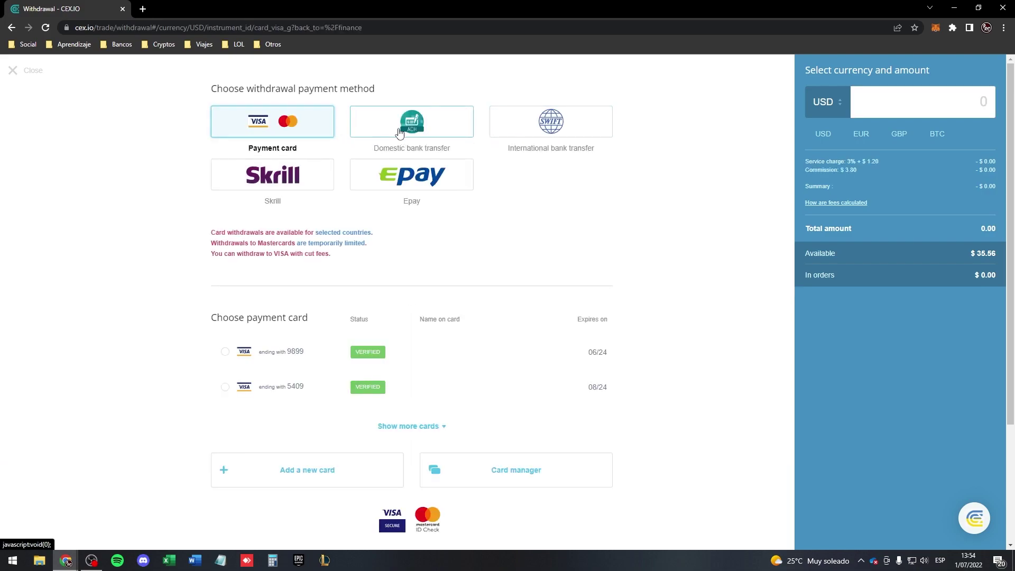
{"action": "left_click", "coordinate": [442, 145]}
{"action": "left_click", "coordinate": [525, 133]}
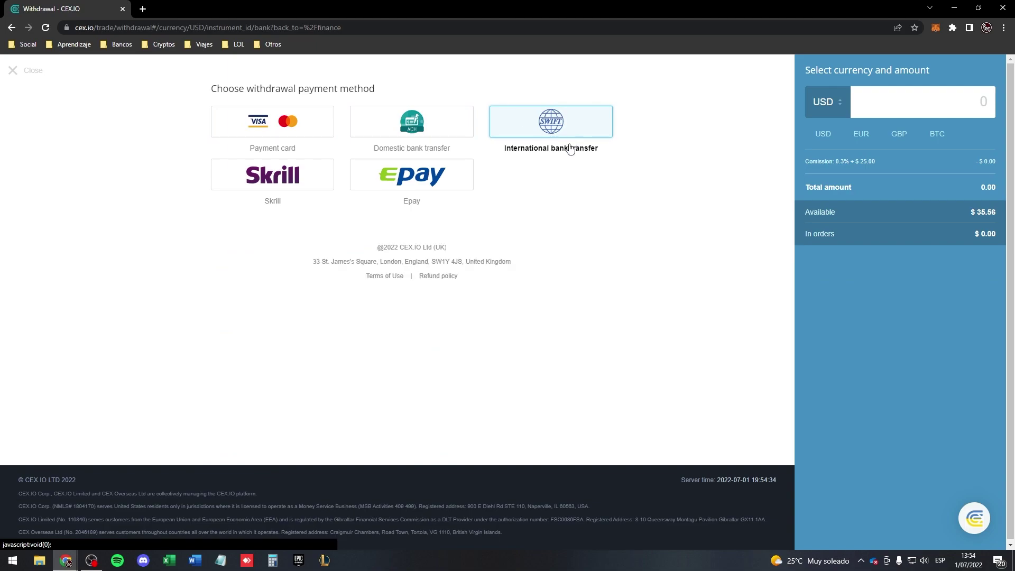
{"action": "left_click", "coordinate": [273, 174]}
{"action": "left_click", "coordinate": [412, 175]}
{"action": "left_click", "coordinate": [296, 133]}
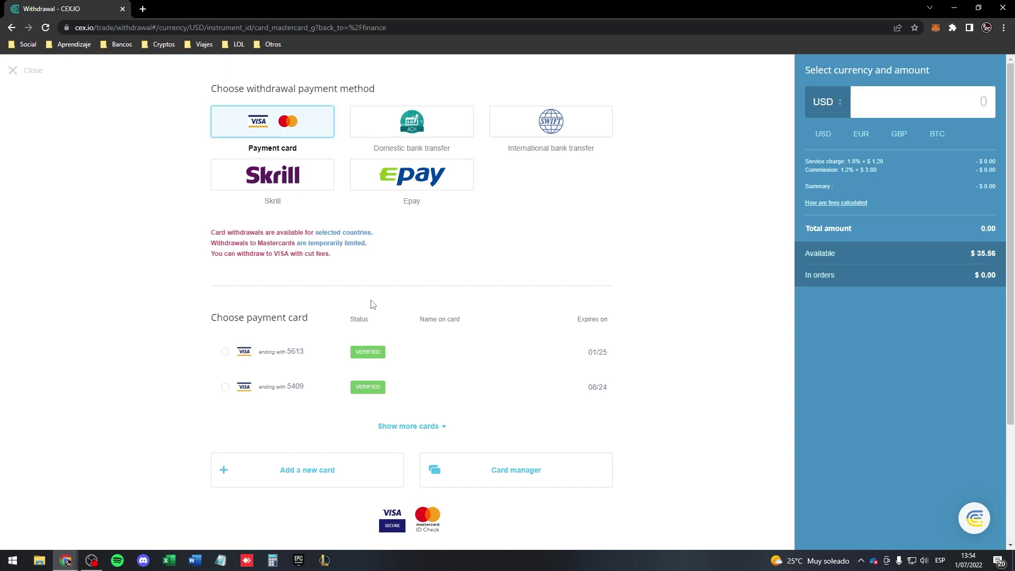
Step: Select the first verified VISA card, agree to the withdrawal terms and set the amount to 35.56 USD
{"action": "left_click", "coordinate": [323, 353]}
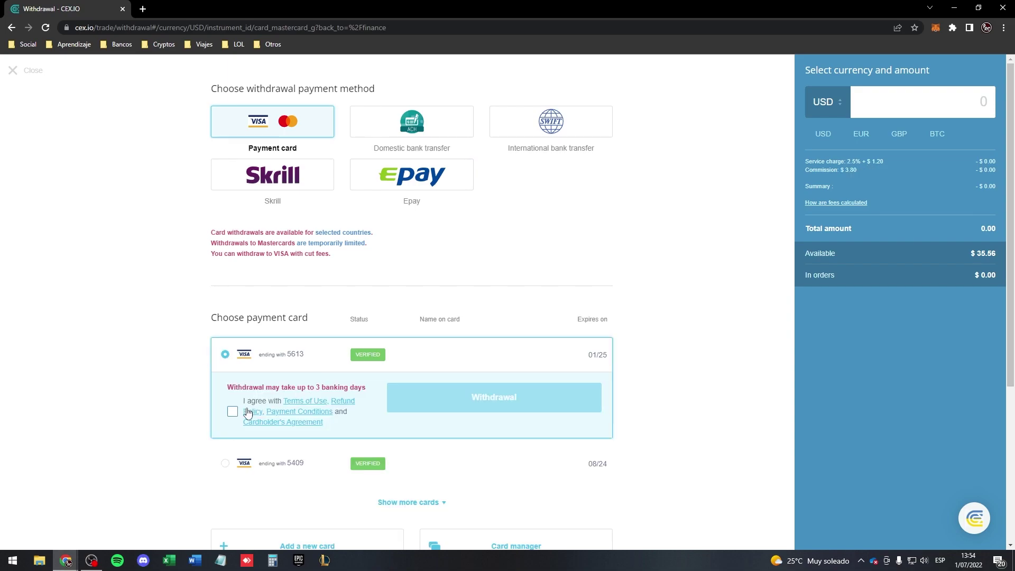
{"action": "left_click", "coordinate": [232, 411]}
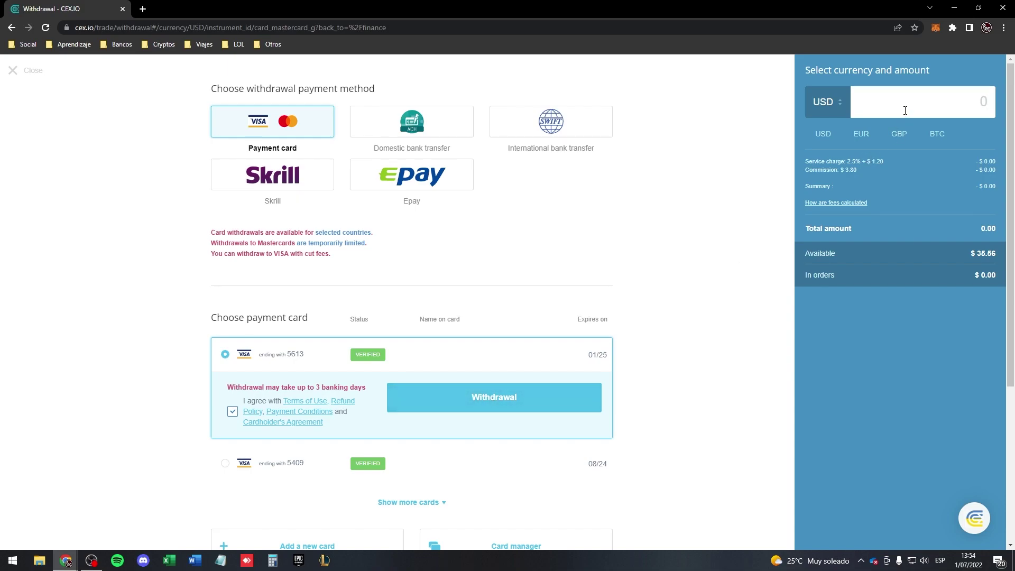
{"action": "type", "text": "35.56"}
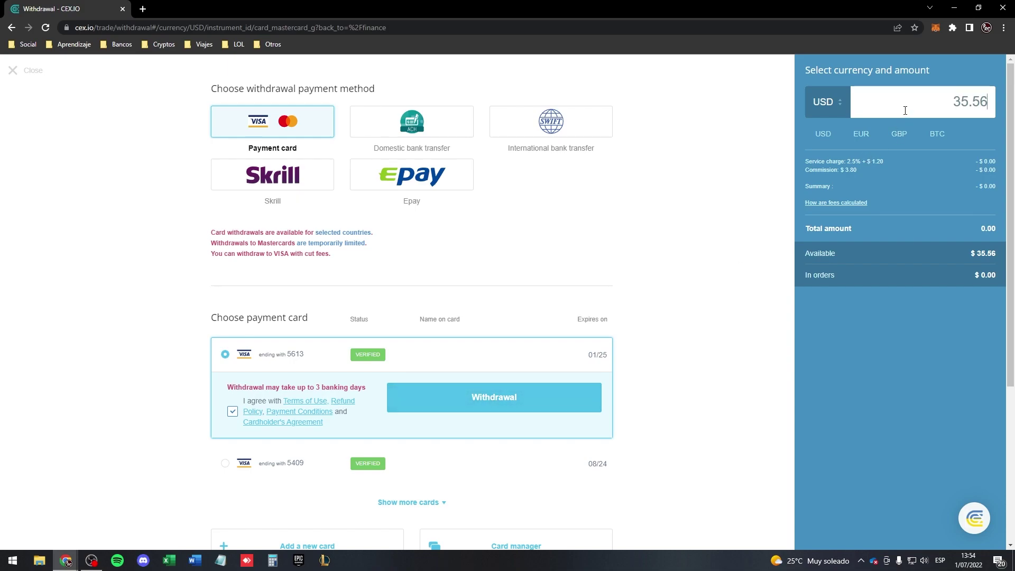